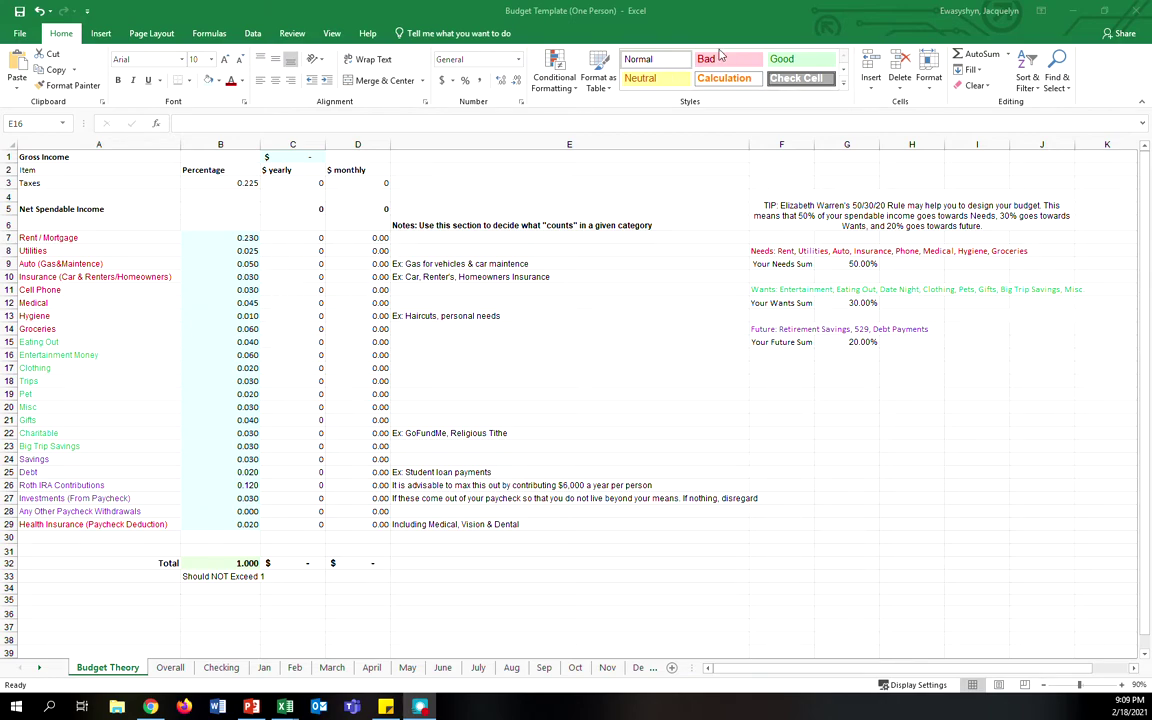
Examine the 50/30/20 rule tip and the needs, wants and future sums beside the budget table.
left_click(811, 208)
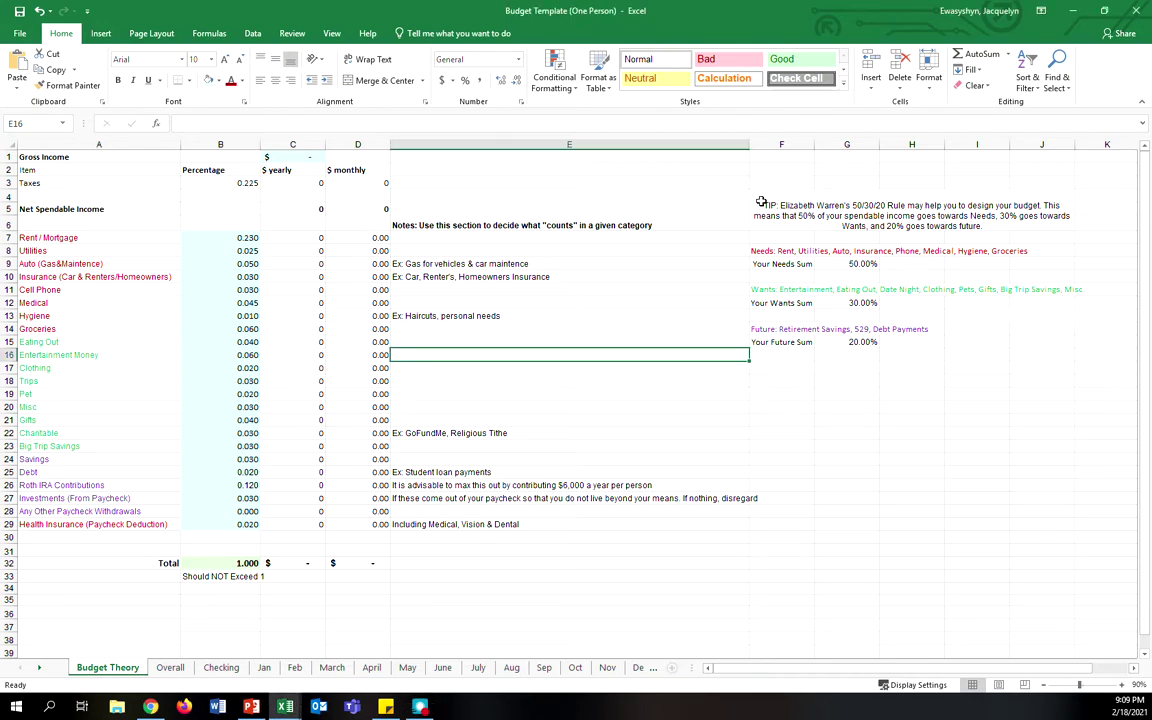
left_click_drag(769, 203, 812, 331)
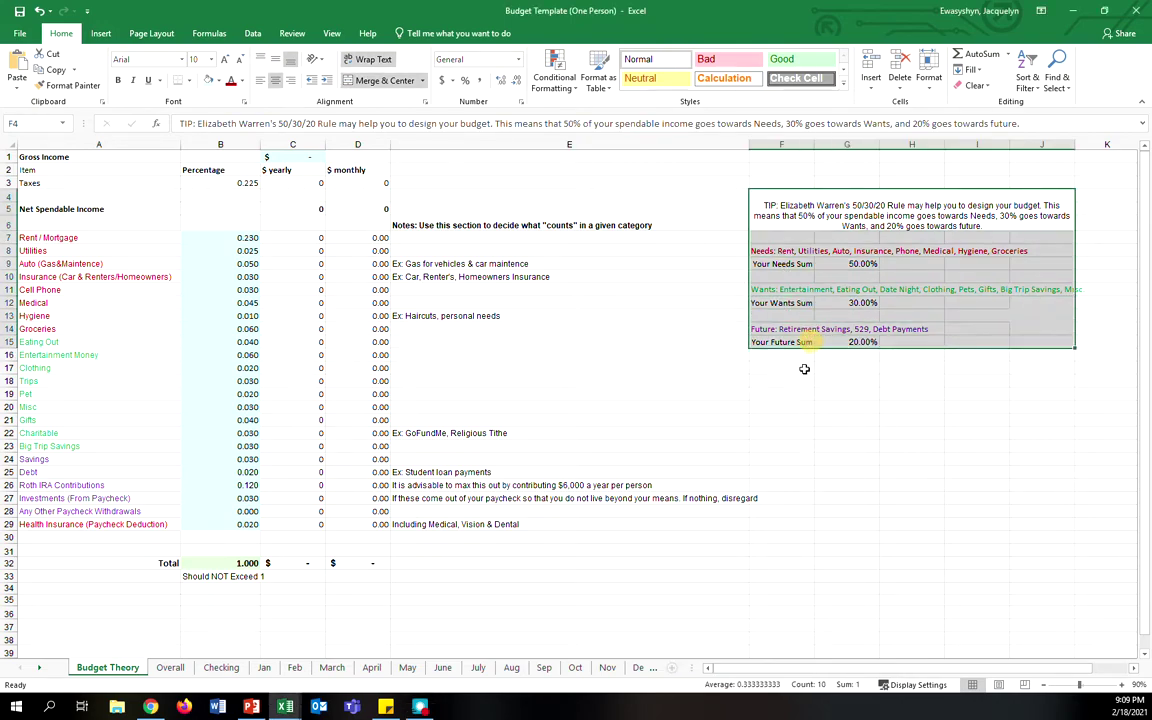
left_click(802, 368)
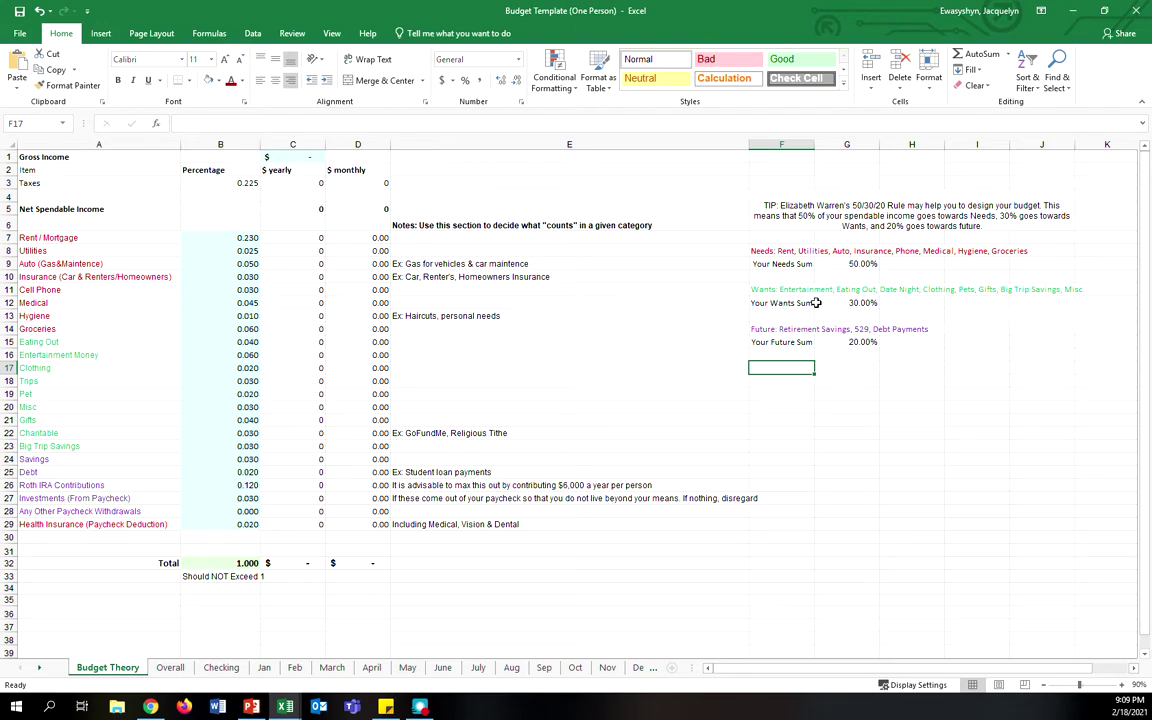
Set the yearly gross income to 40000.
left_click(307, 157)
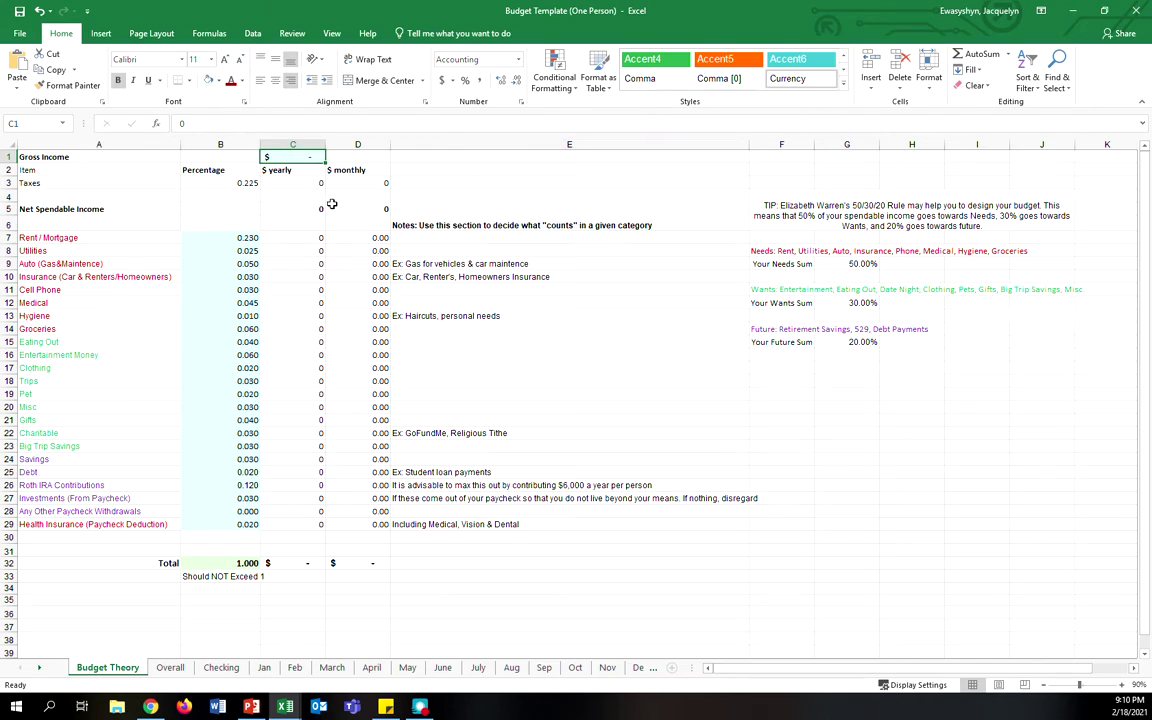
type("40000")
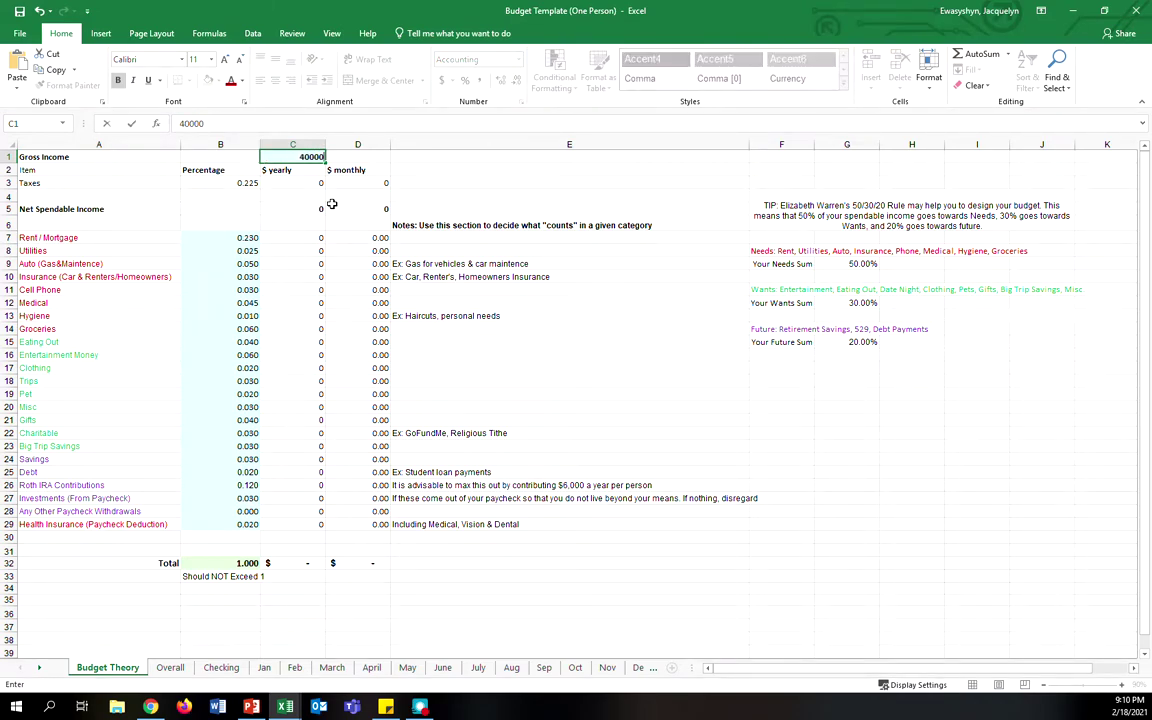
key("Return")
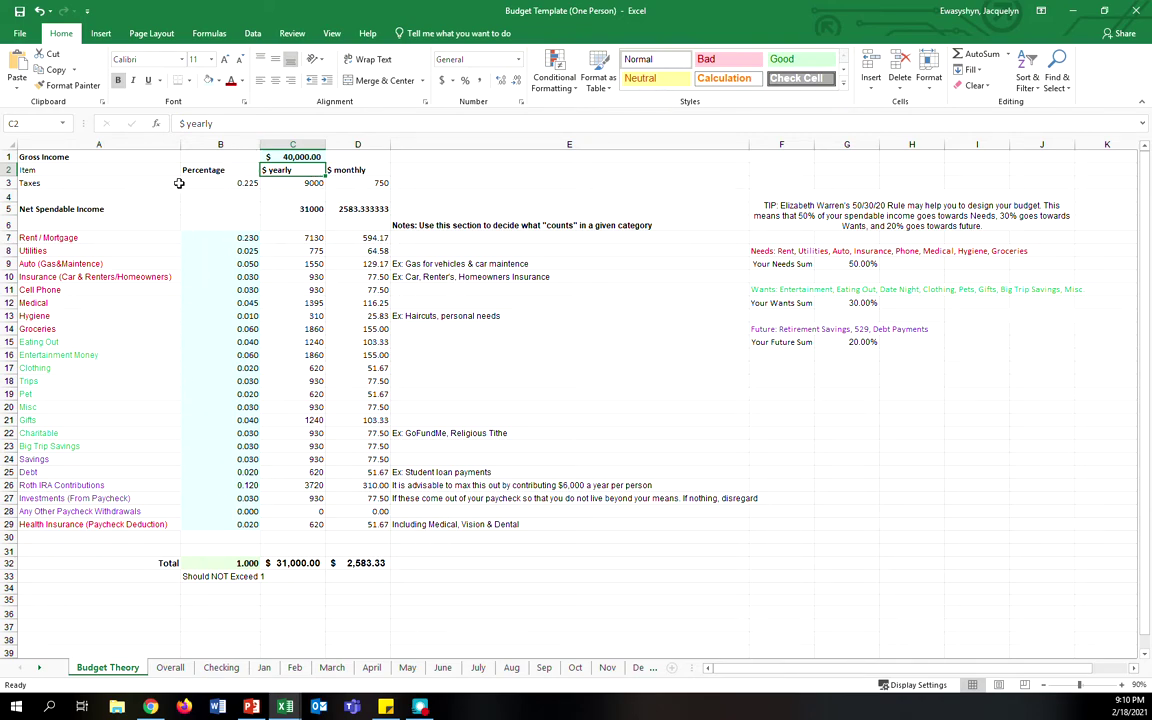
Review the tax rate, gross income, net spendable income and the percentages of all budget categories.
left_click(243, 183)
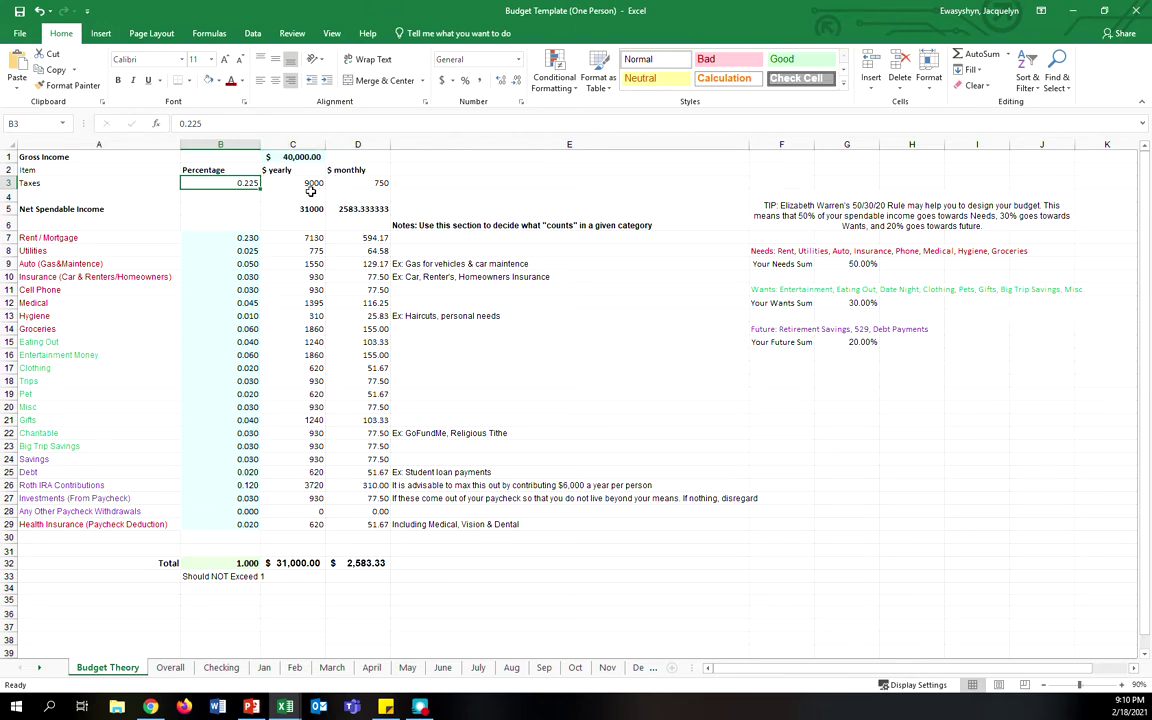
left_click(273, 156)
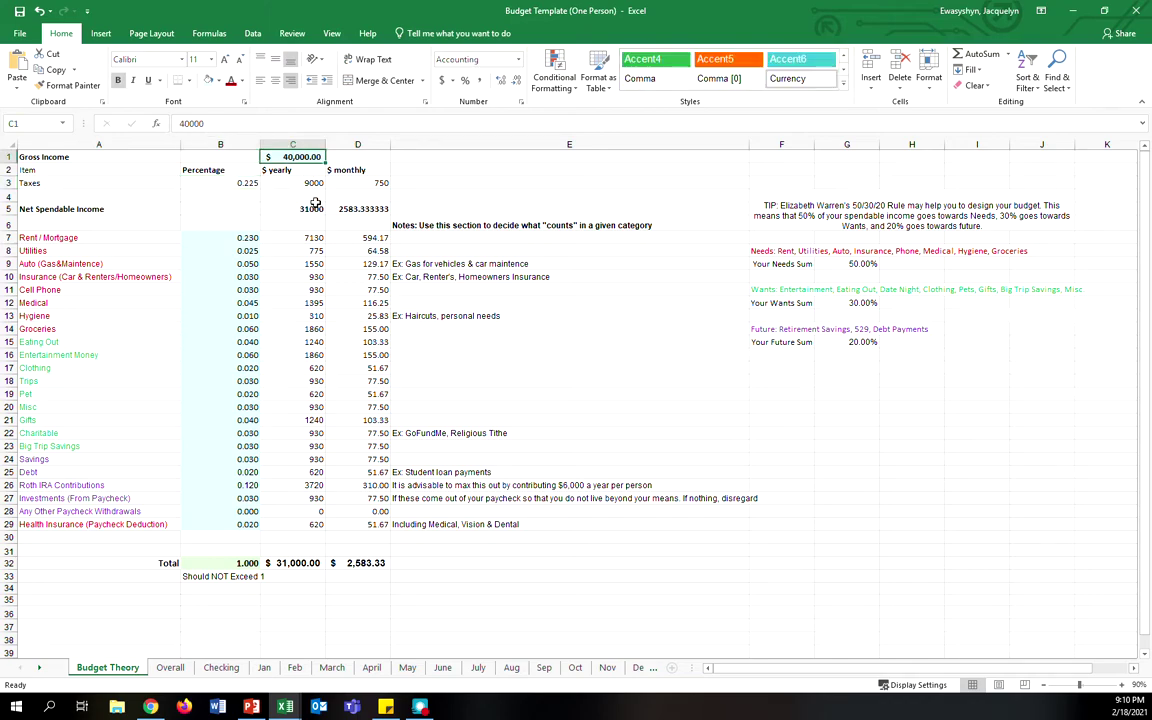
left_click_drag(57, 209, 305, 209)
left_click(430, 277)
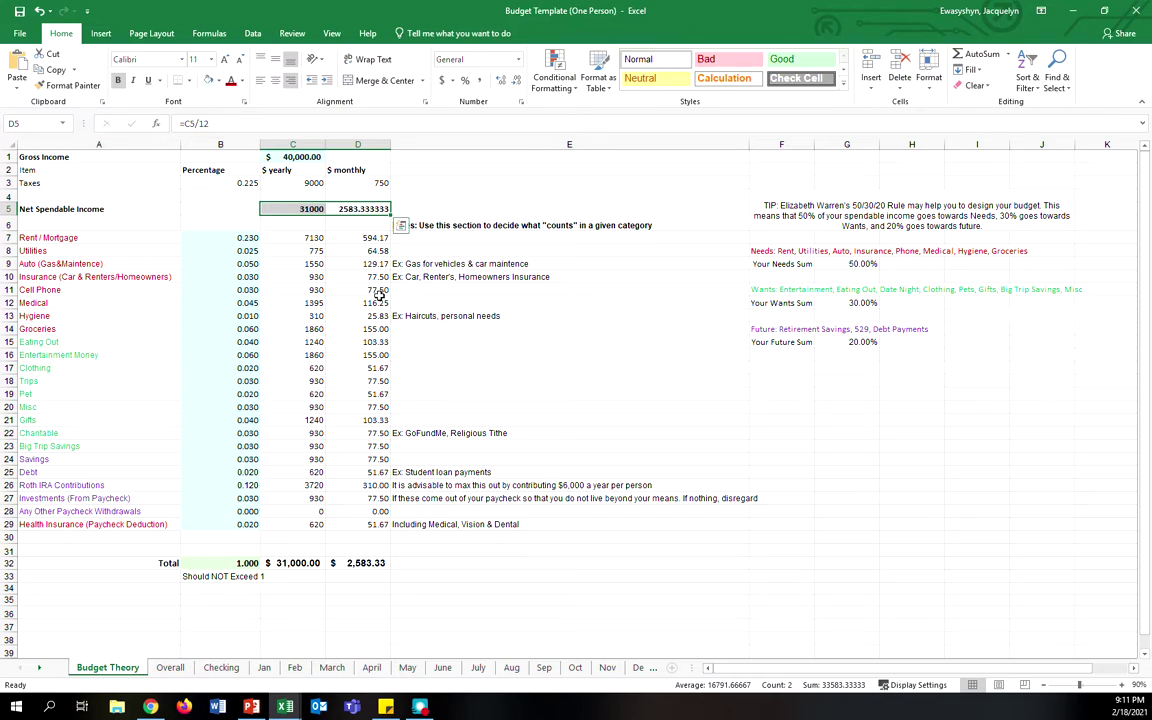
left_click_drag(238, 238, 210, 515)
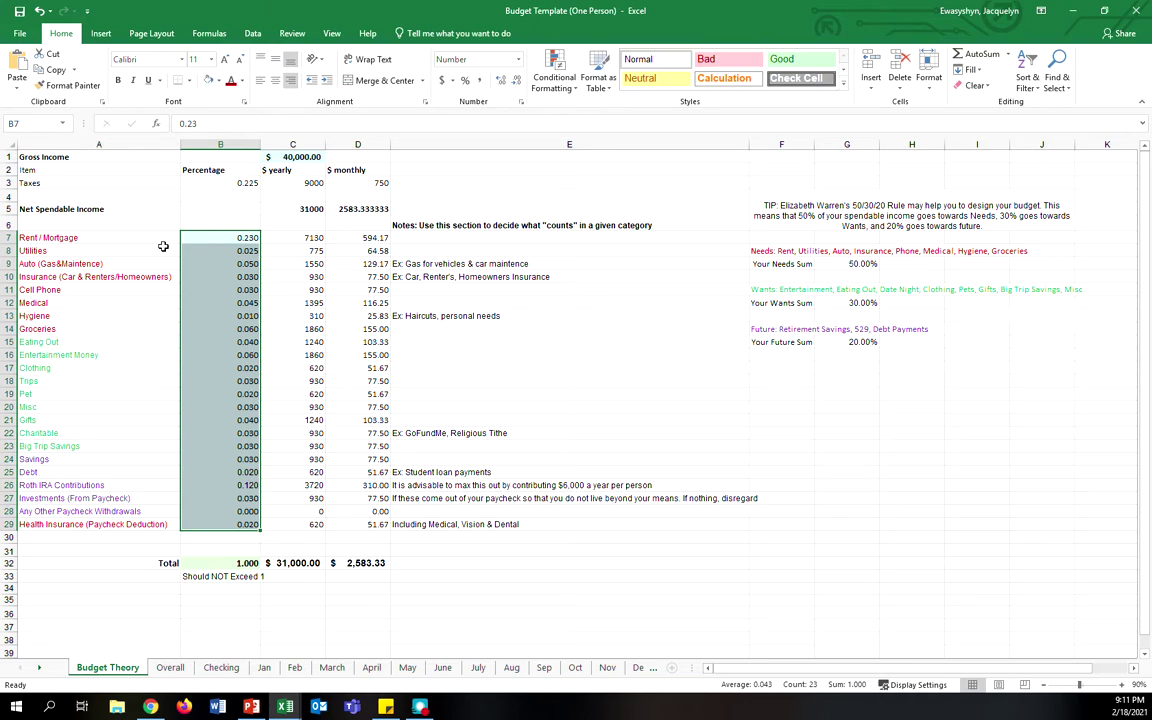
Enter 650 in the notes cell of the Rent / Mortgage row.
left_click(352, 238)
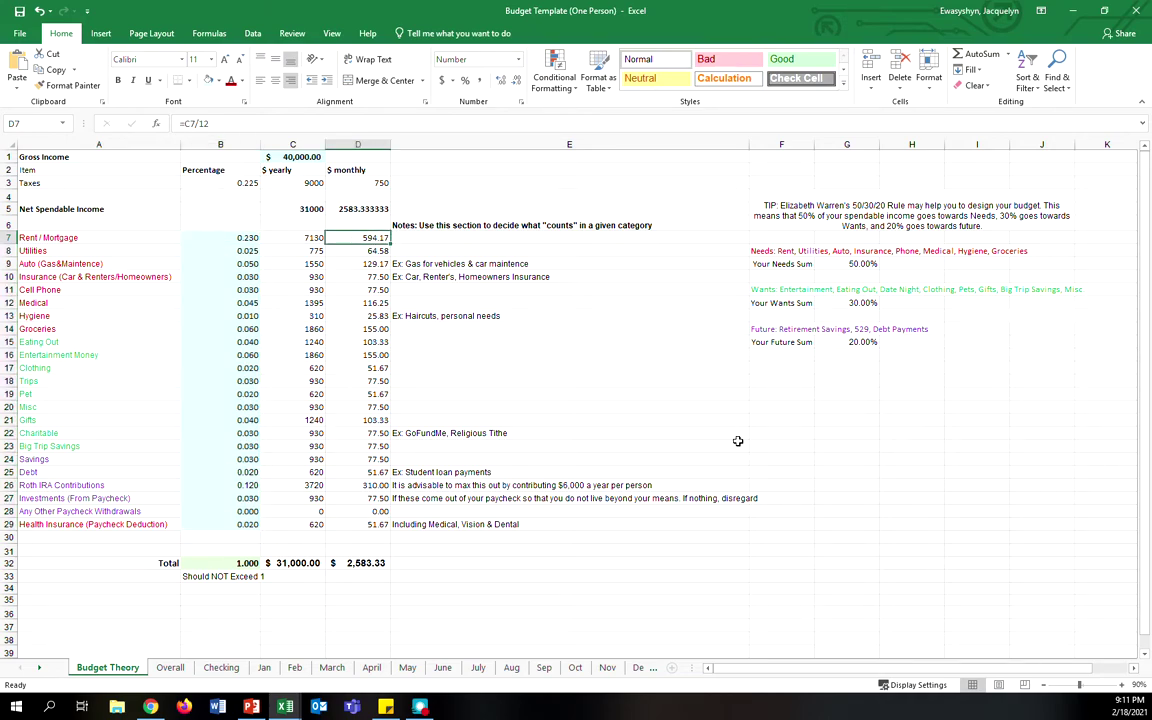
left_click(508, 241)
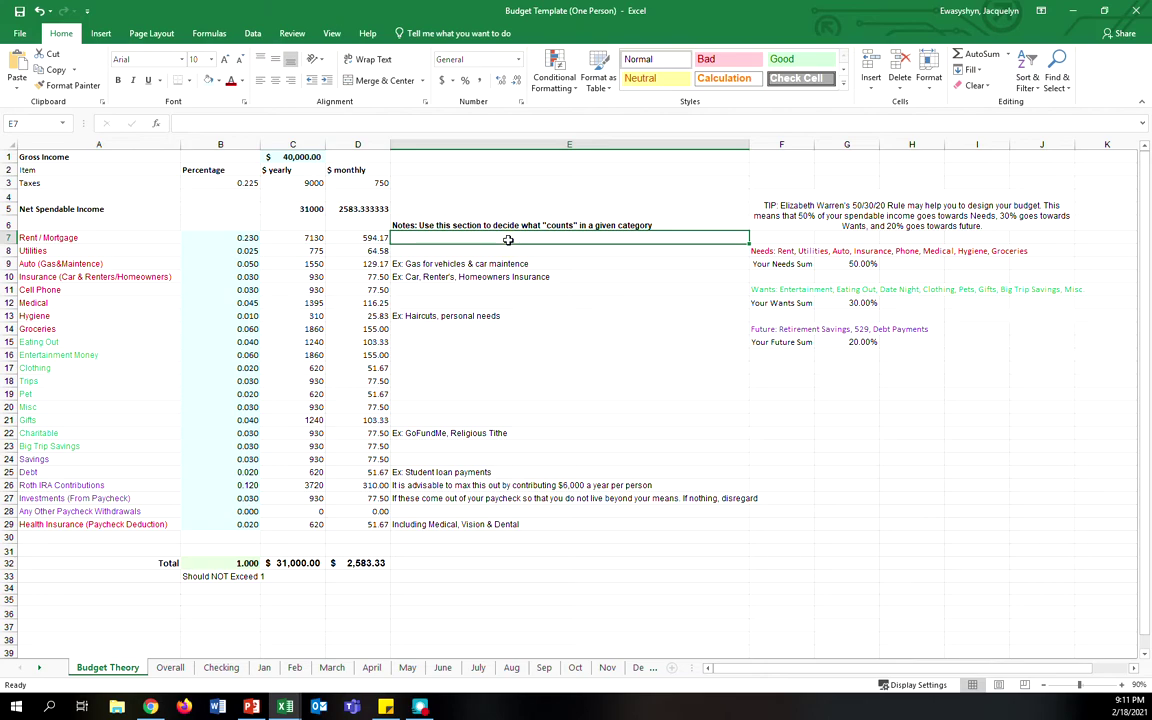
type("650")
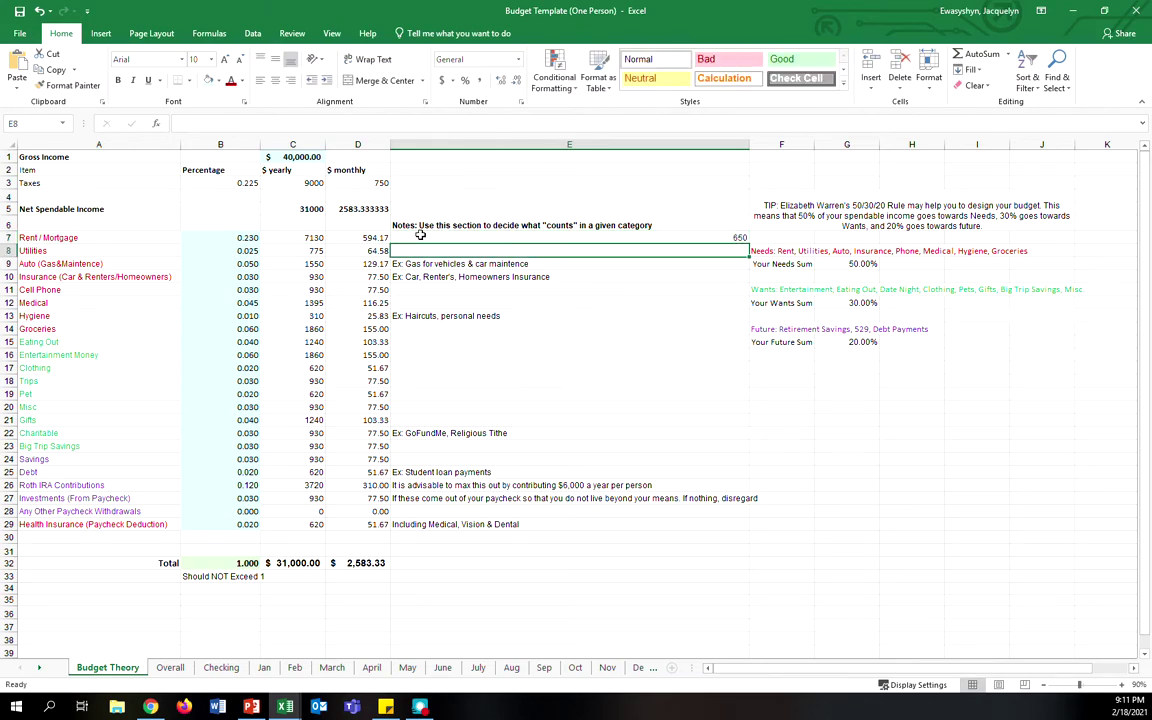
Set the Rent / Mortgage percentage to 0.25 and refine it to 0.255.
left_click(377, 238)
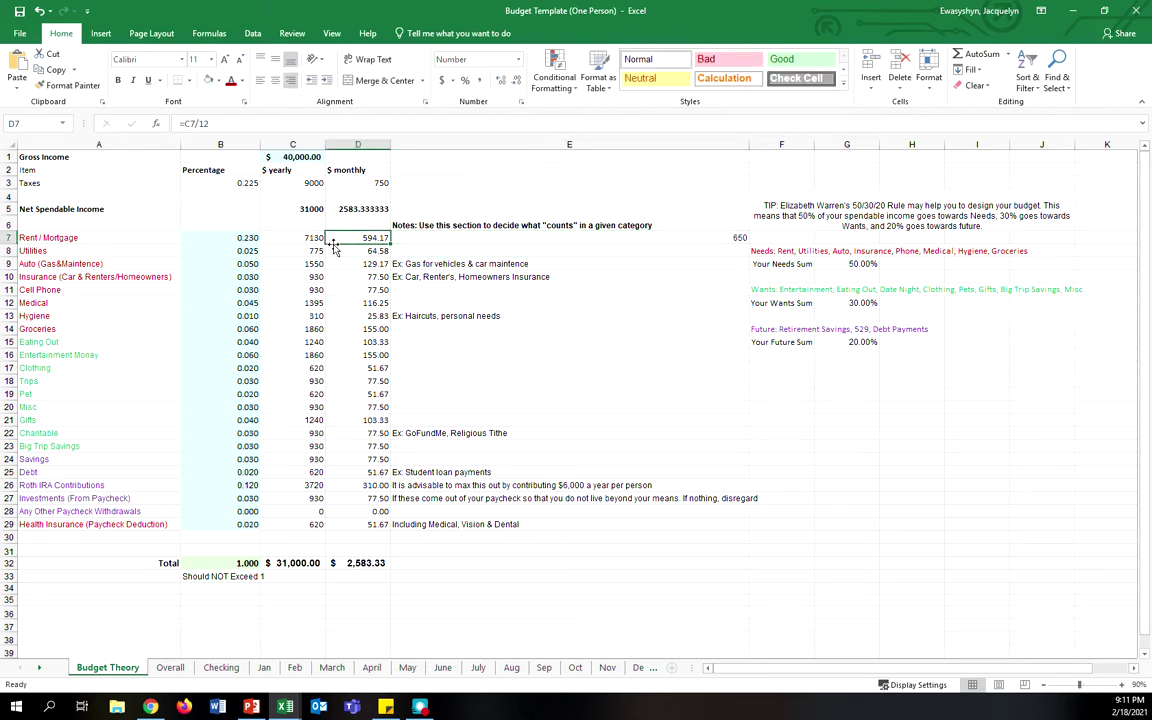
left_click(235, 238)
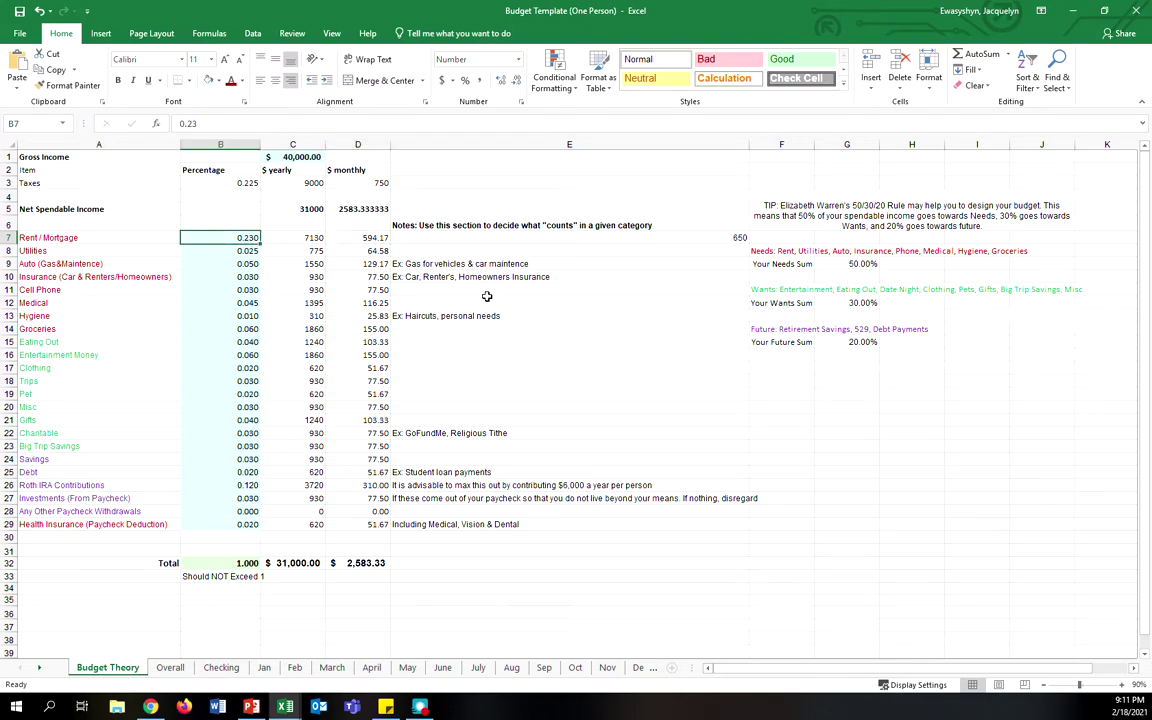
type("0.25")
key("Return")
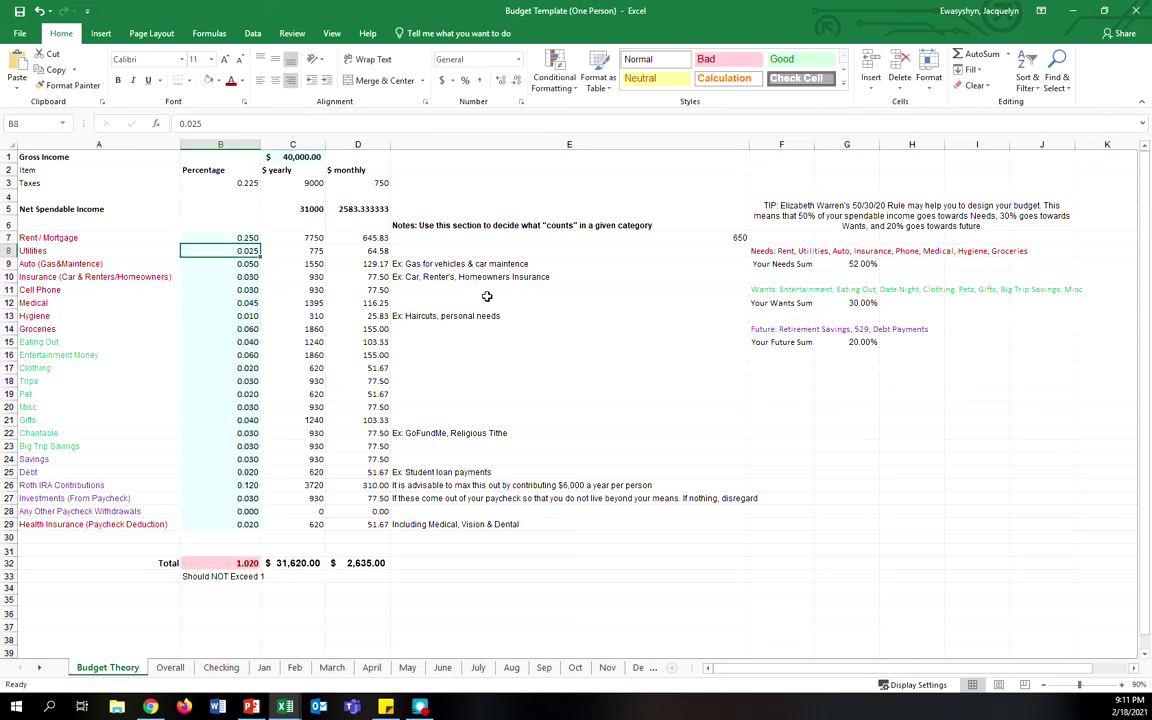
left_click(238, 237)
left_click(203, 123)
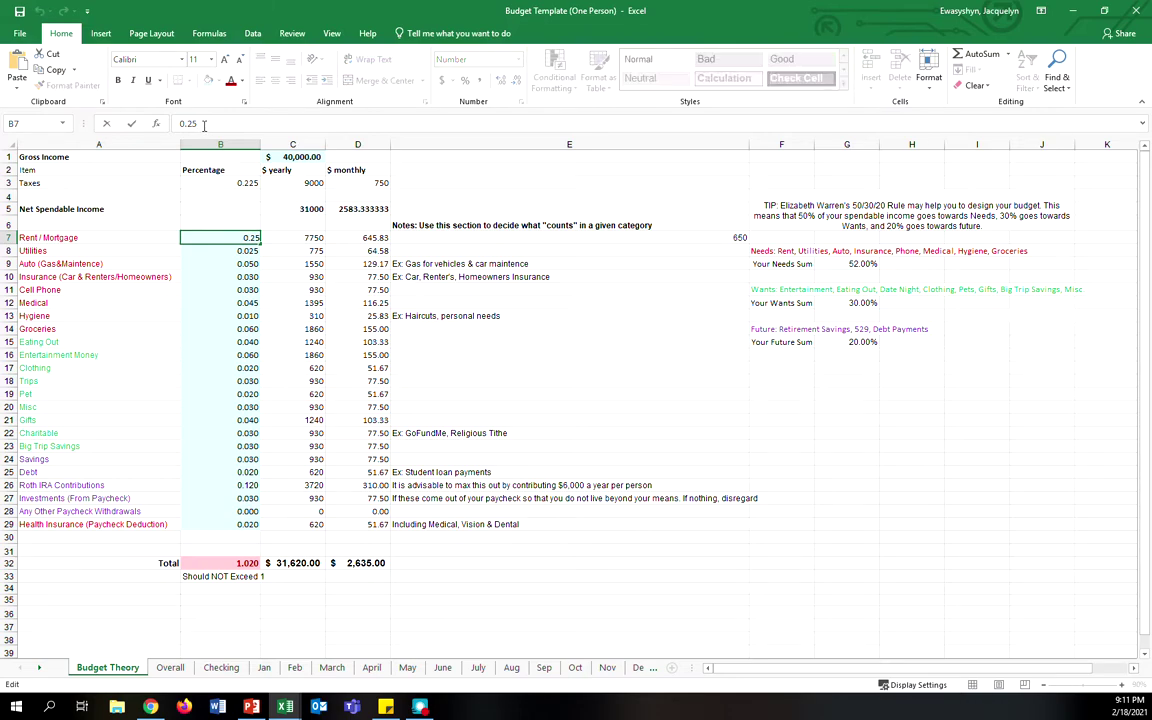
type("5")
key("Return")
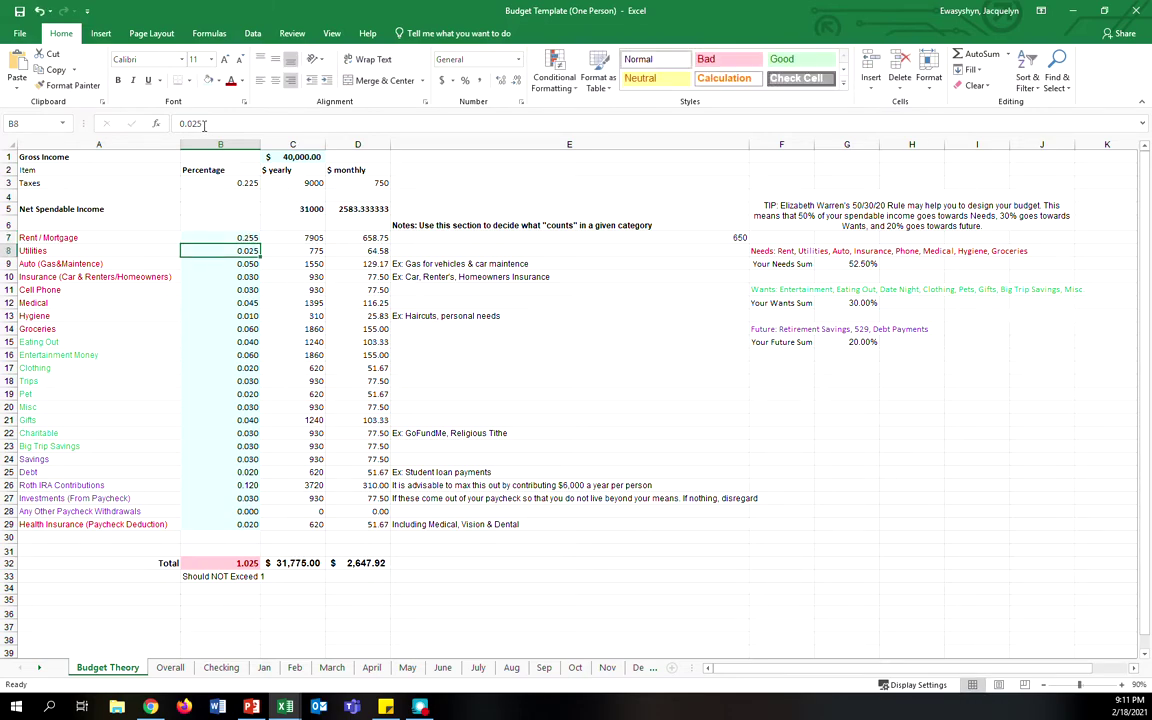
Clear the 650 entry from the notes cell of the Rent / Mortgage row.
left_click(352, 237)
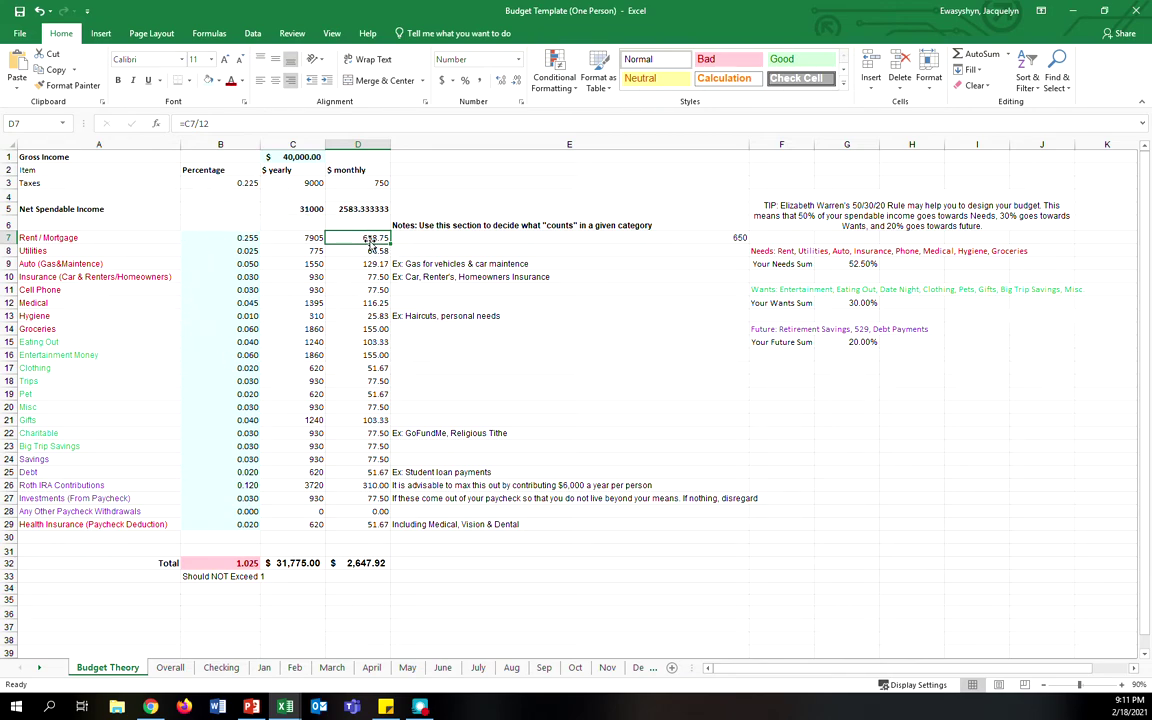
left_click_drag(370, 328, 370, 226)
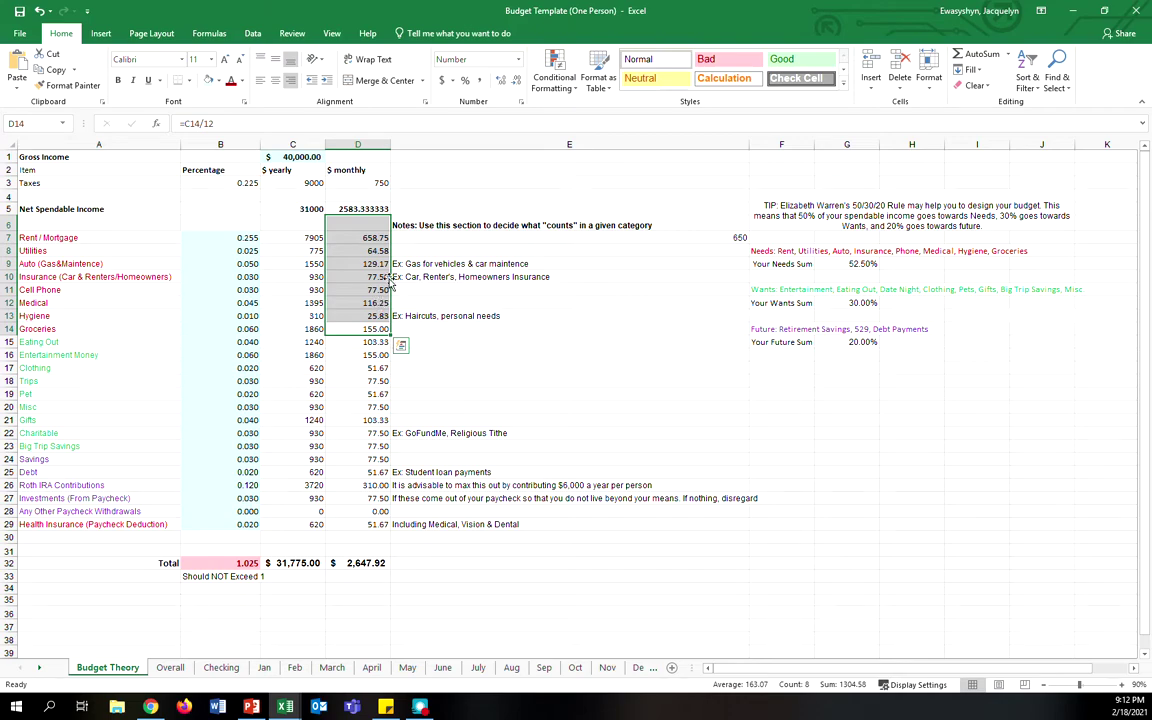
left_click(243, 304)
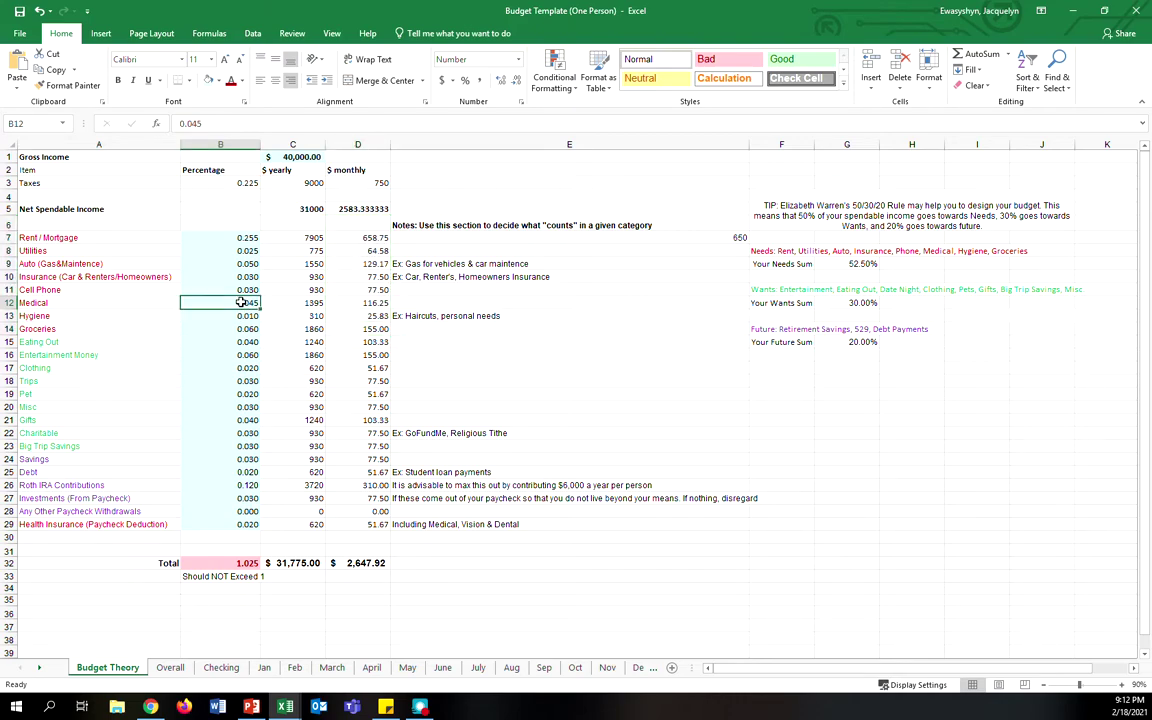
left_click(213, 122)
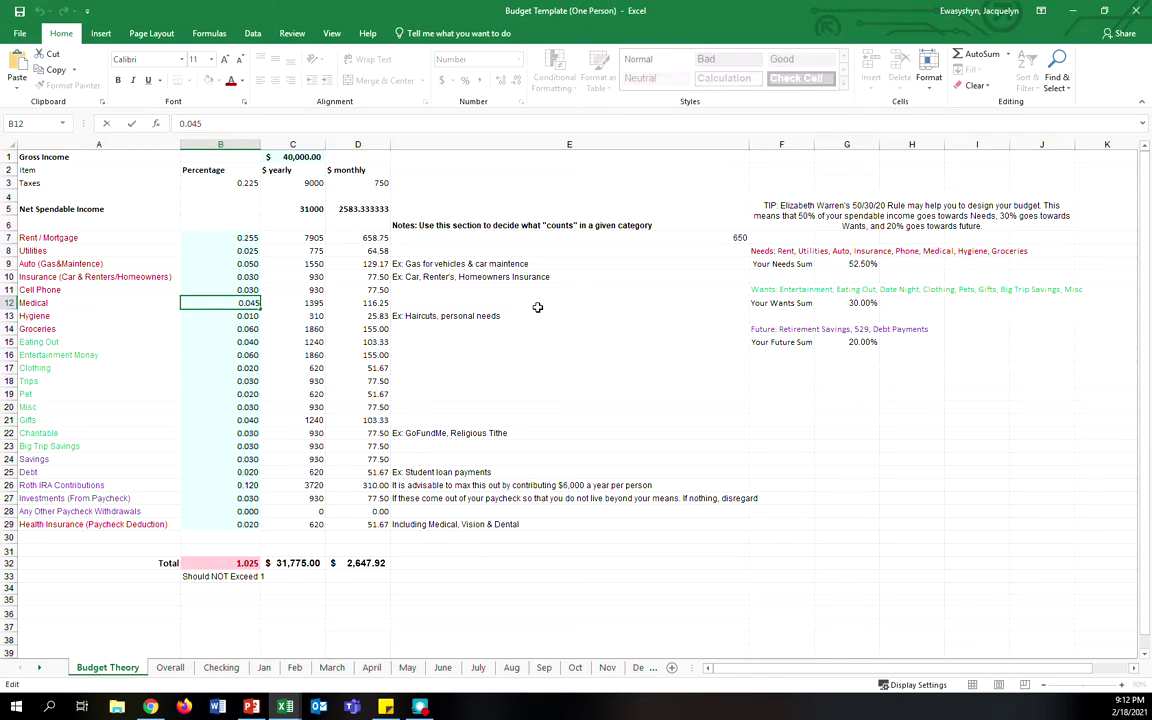
left_click(743, 236)
key("Delete")
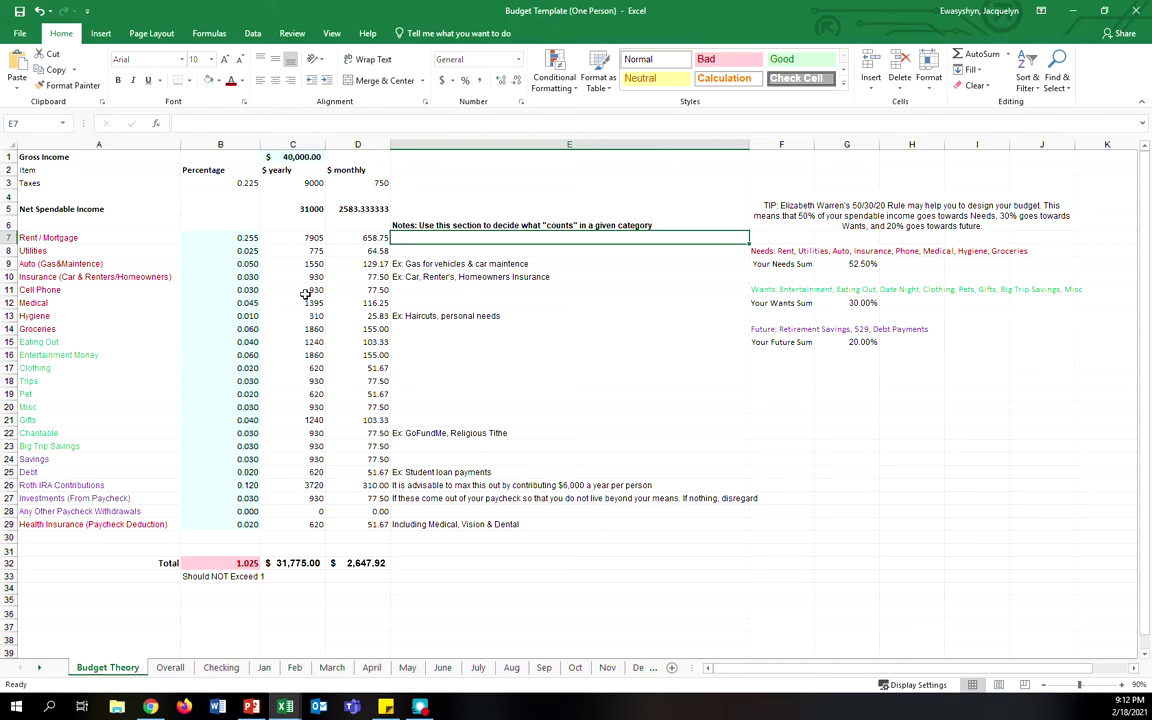
Try Medical percentages of 0.04 and 0.035 to offset the larger rent share.
left_click(252, 304)
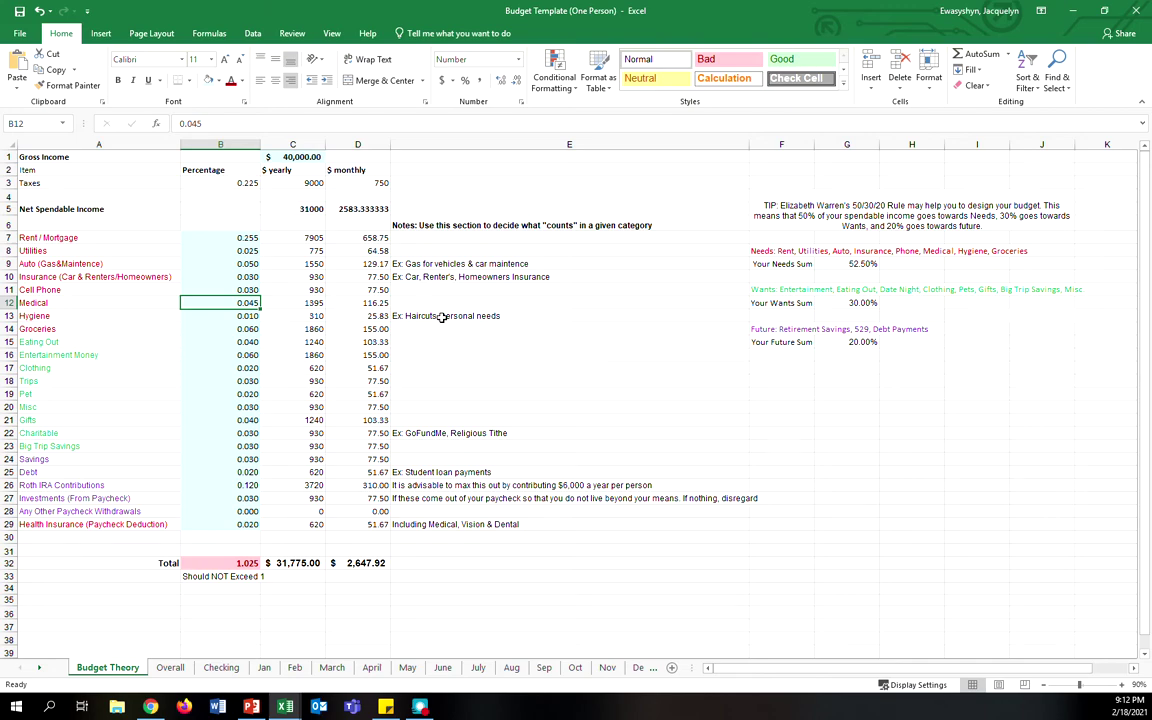
type("0")
type(".04")
key("Return")
key("Up")
type("0")
type(".035")
key("Return")
Lower the Medical percentage to 0.02.
key("Up")
left_click(196, 124)
key("BackSpace")
type("2")
key("Return")
key("Up")
left_click(196, 124)
key("BackSpace")
key("Return")
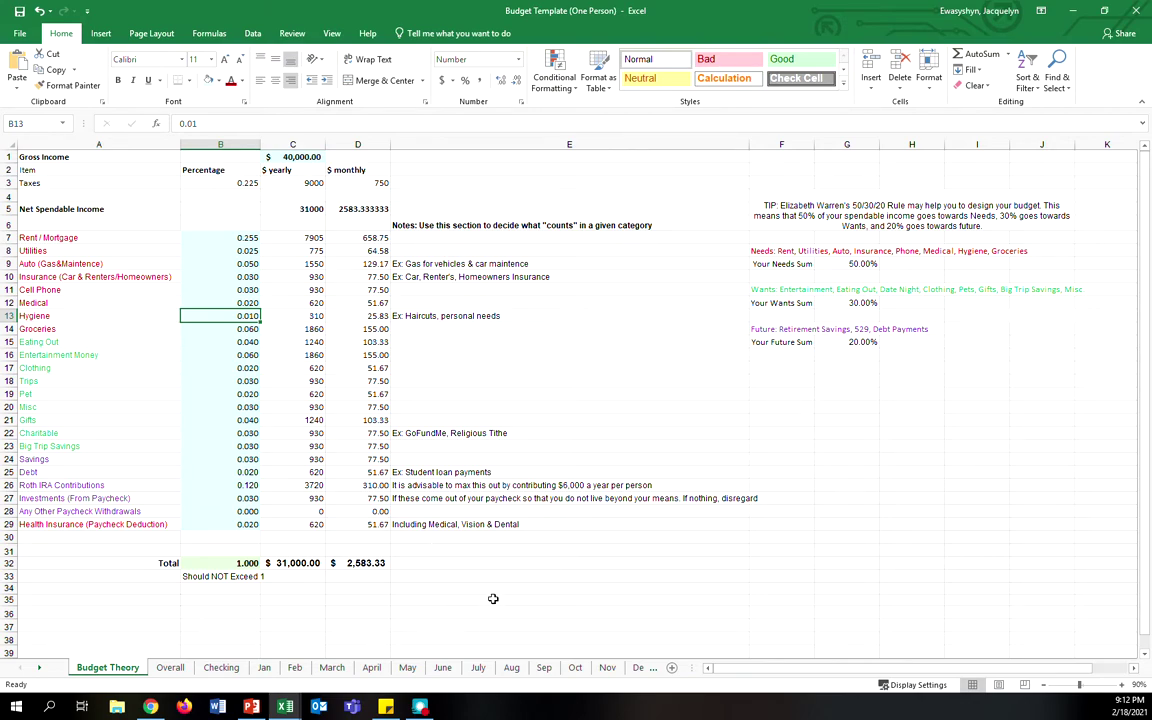
In empty cell E35, calculate the share of monthly net income for a 650 rent with =650/D5.
left_click(526, 597)
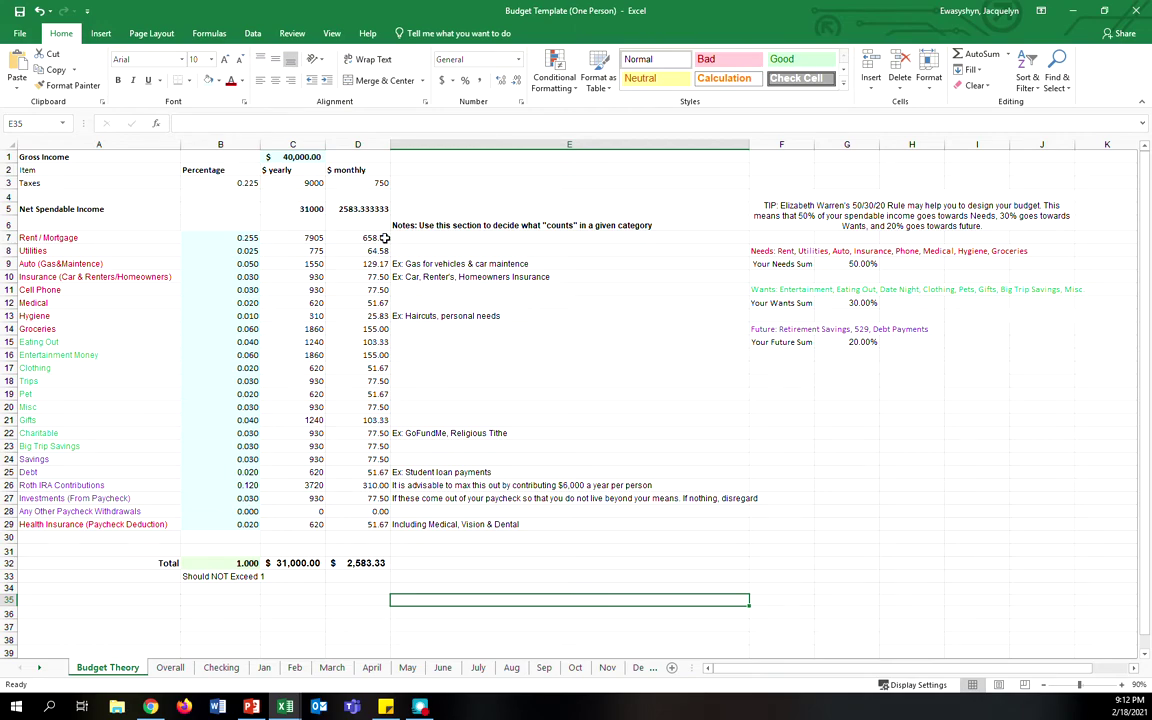
type("650")
key("Return")
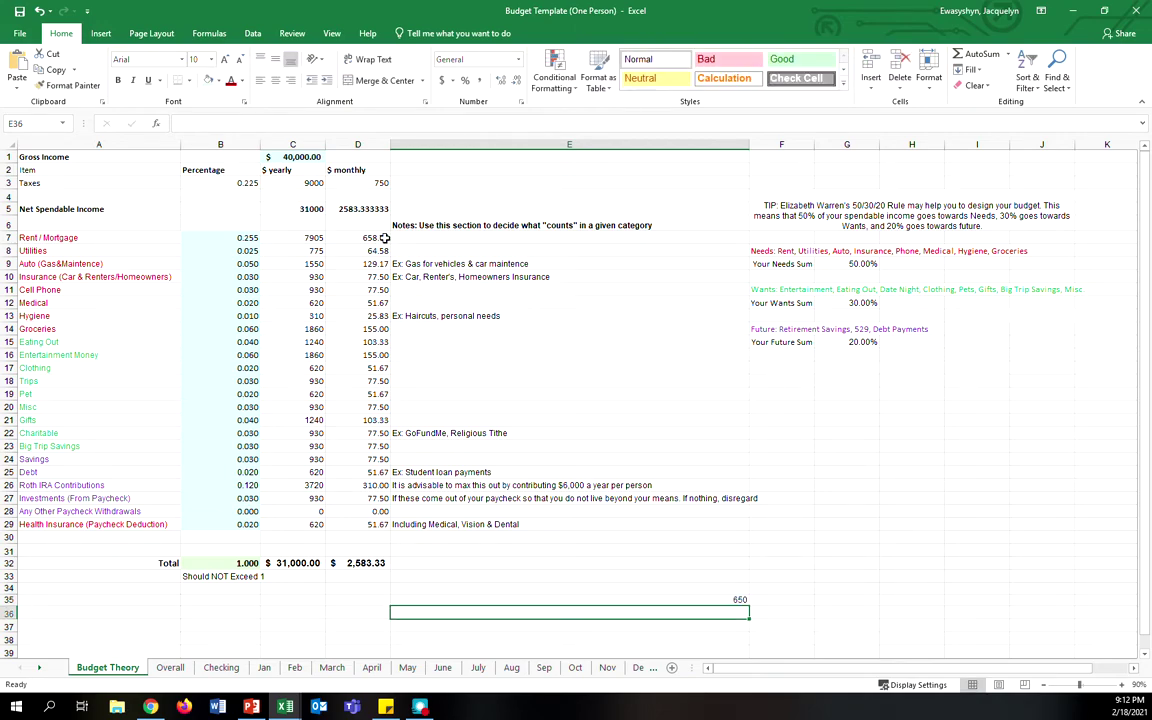
left_click(615, 599)
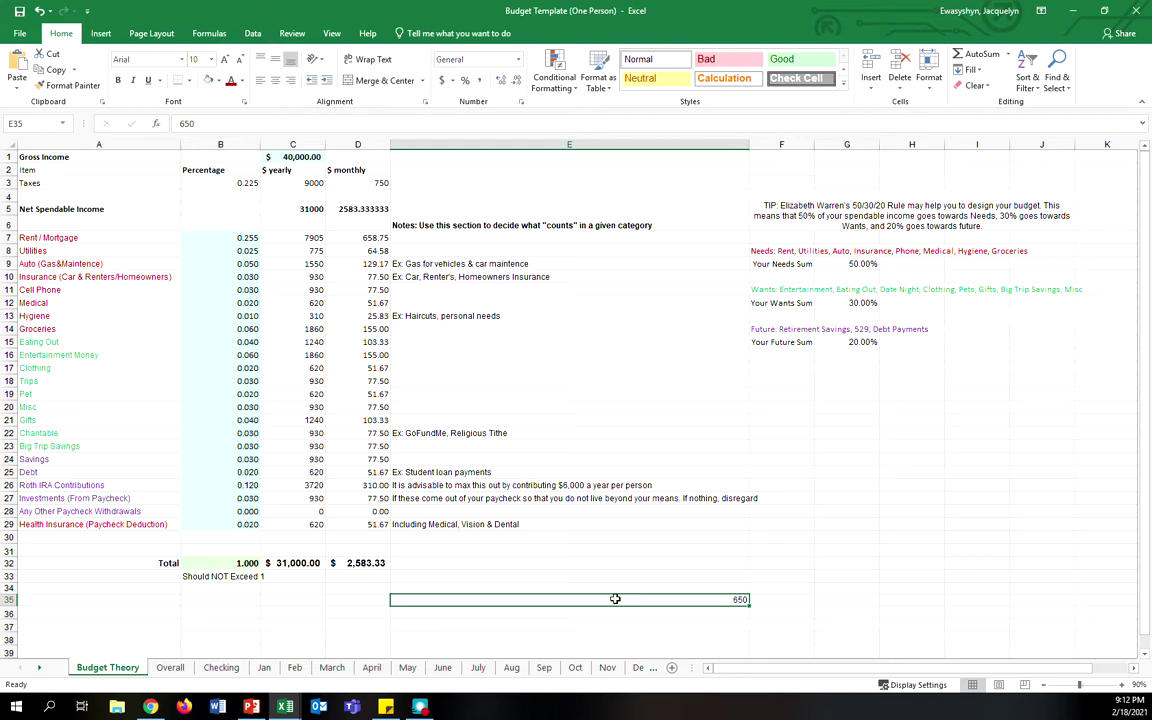
left_click(183, 124)
type("=650")
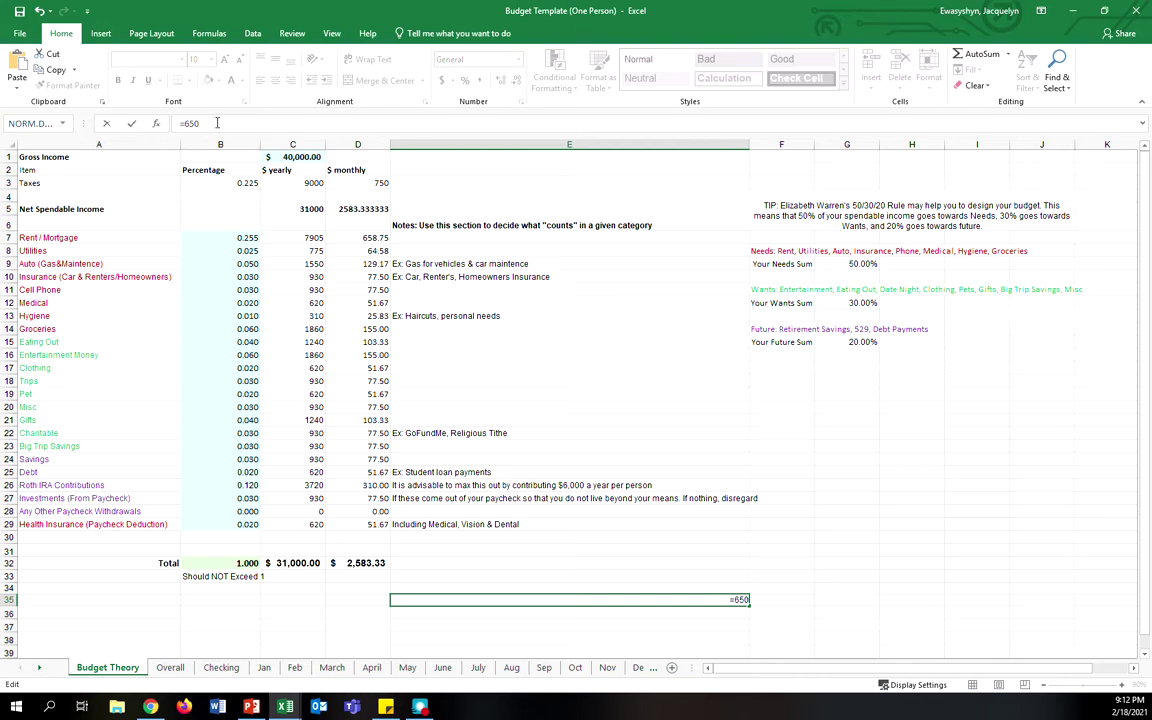
type("/")
left_click(351, 208)
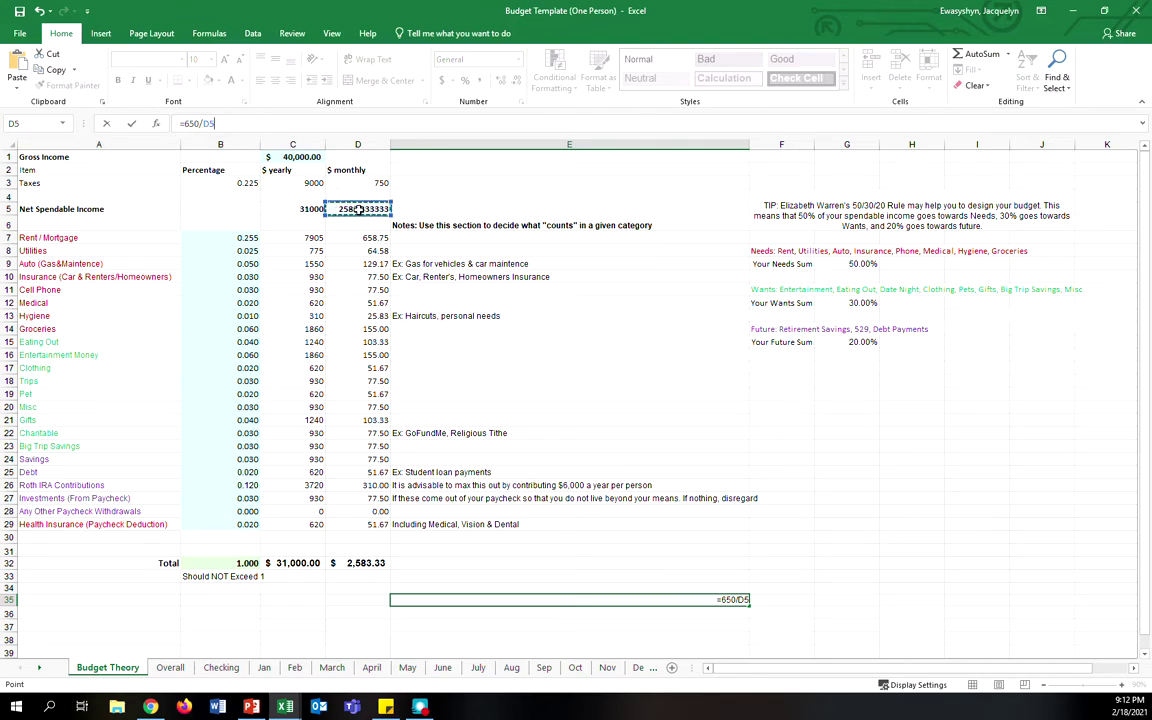
key("Return")
left_click(700, 602)
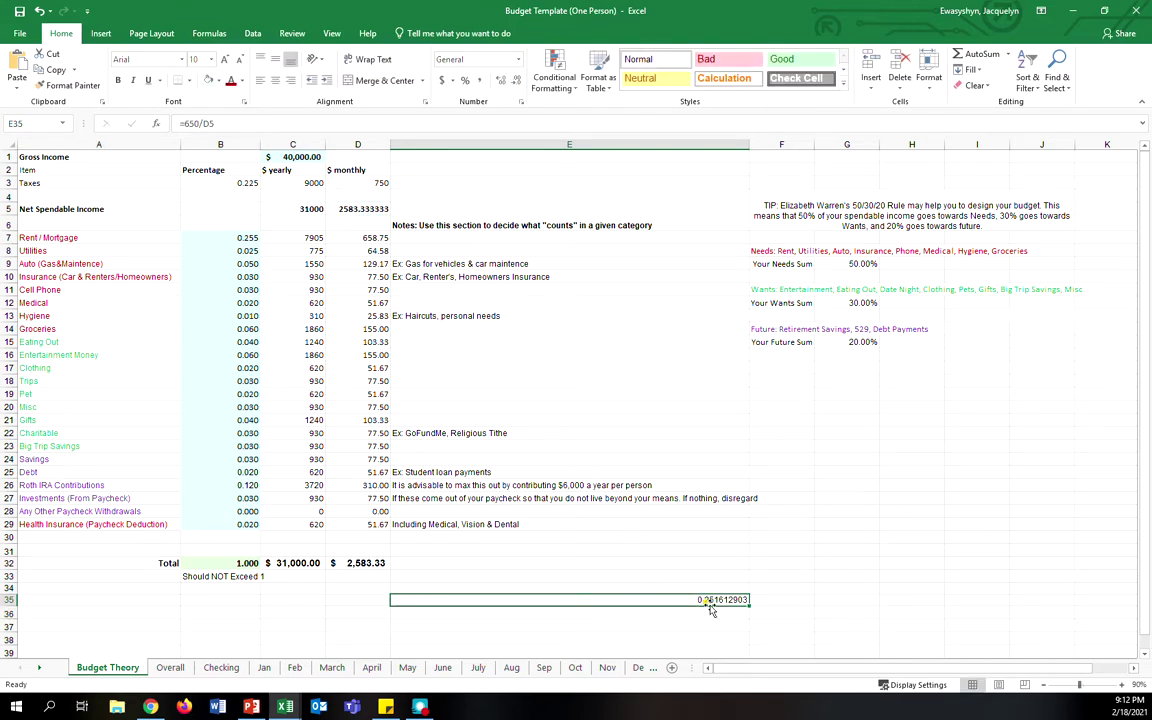
Compare the rent share with the Rent / Mortgage percentage and delete the scratch calculation in E35.
left_click(229, 238)
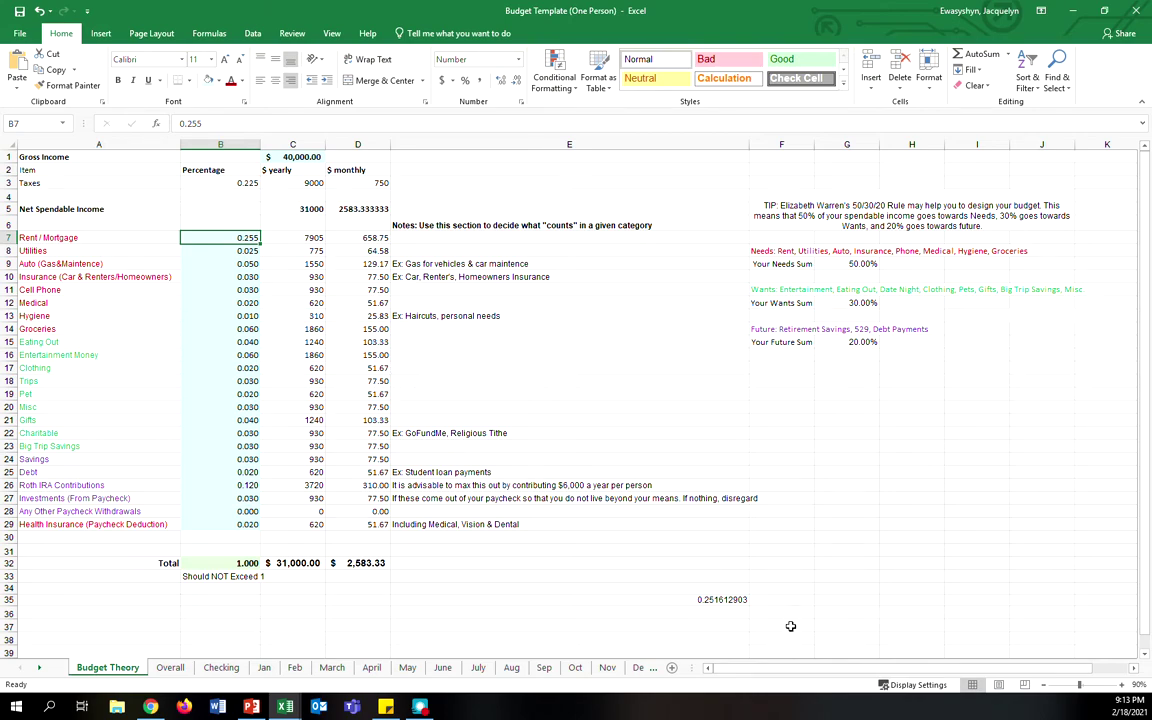
left_click(714, 600)
key("Delete")
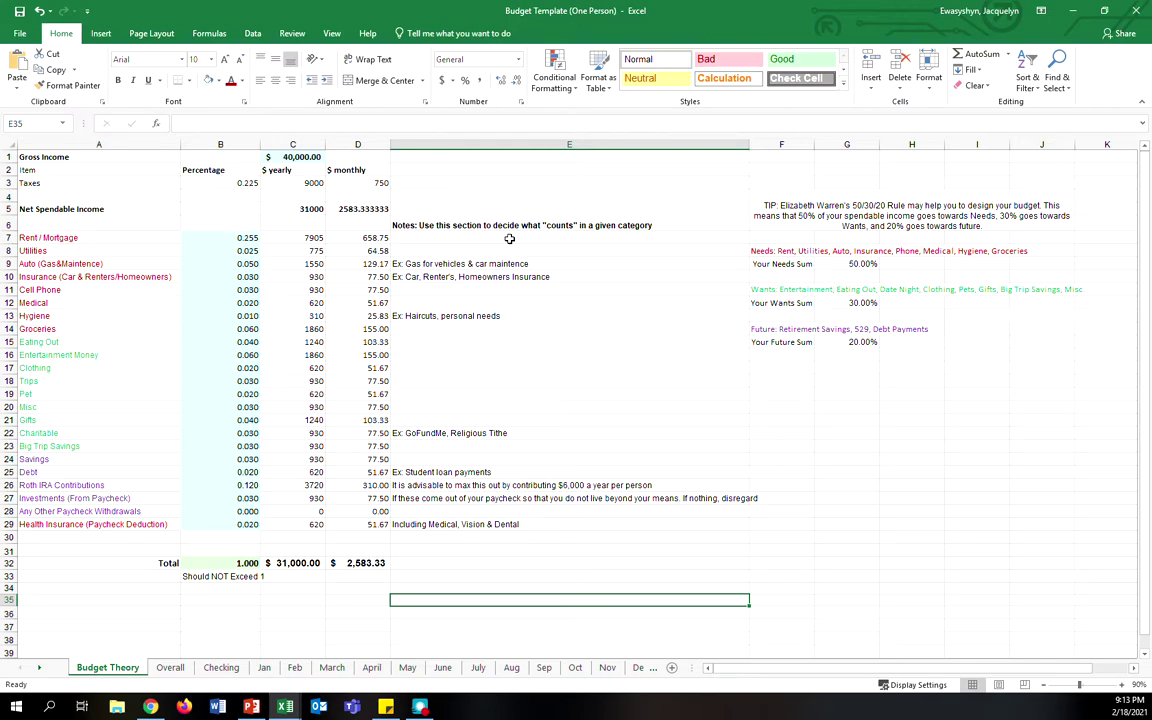
Review the notes column that describes what counts in each budget category.
left_click_drag(445, 237, 509, 519)
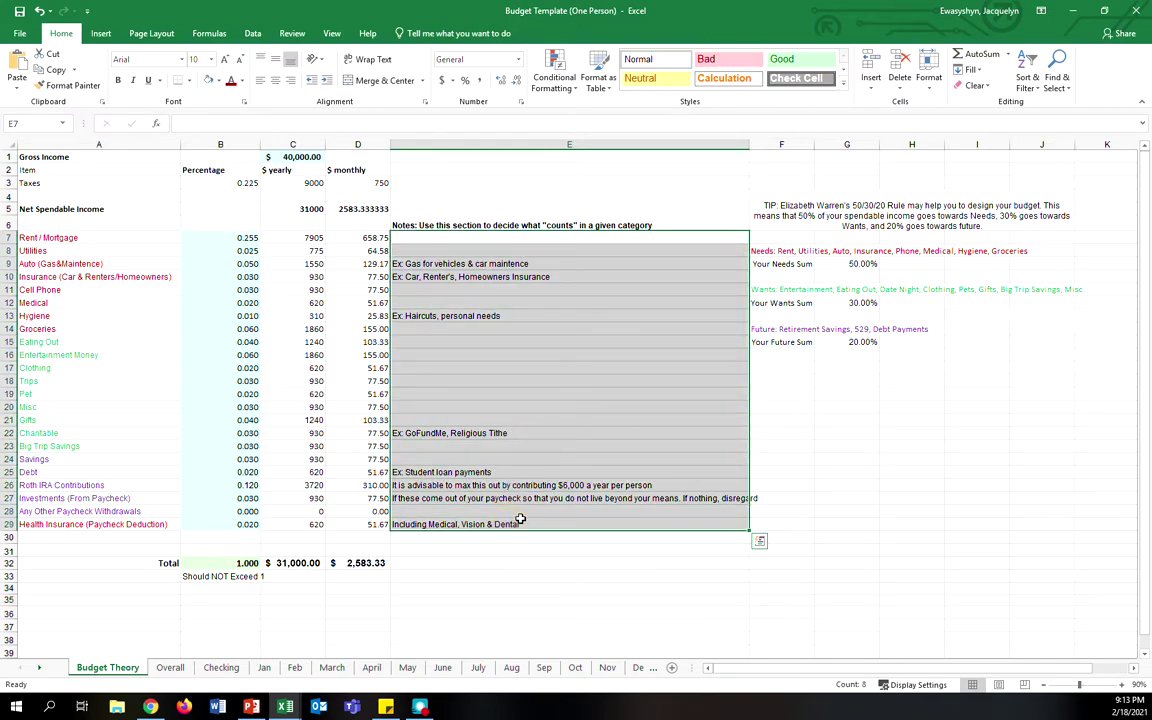
left_click(507, 423)
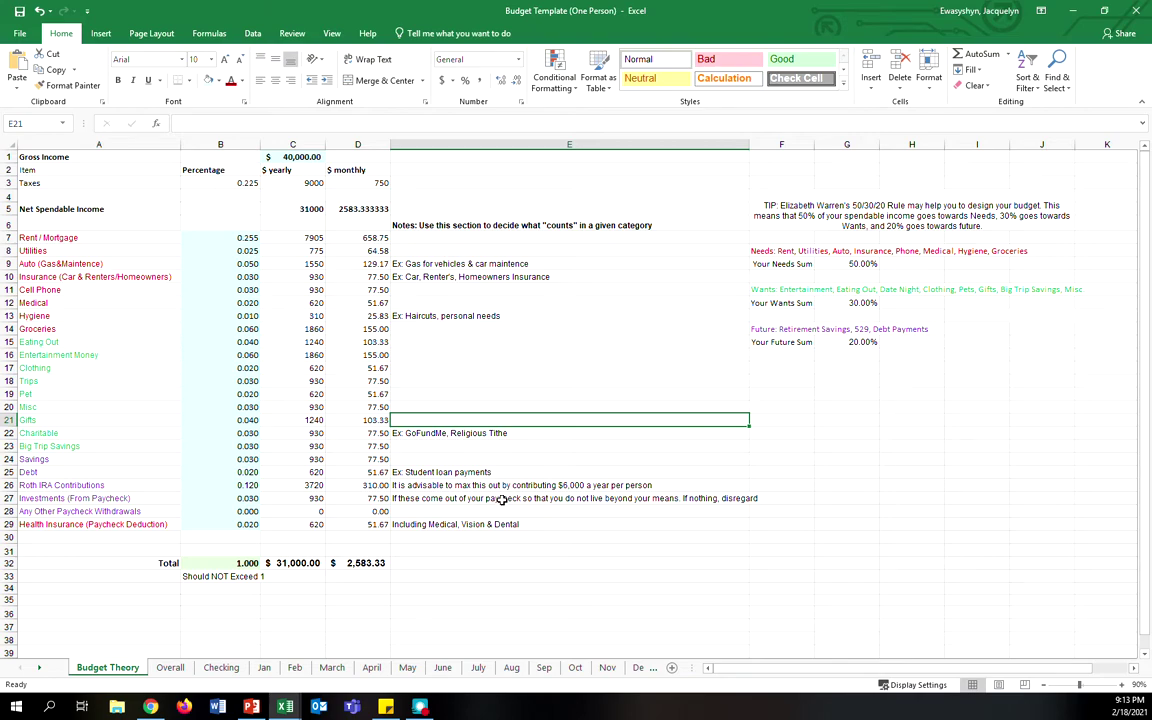
Look over the category notes in E7:E29 of the Budget Theory sheet.
left_click_drag(447, 238, 506, 528)
left_click(522, 611)
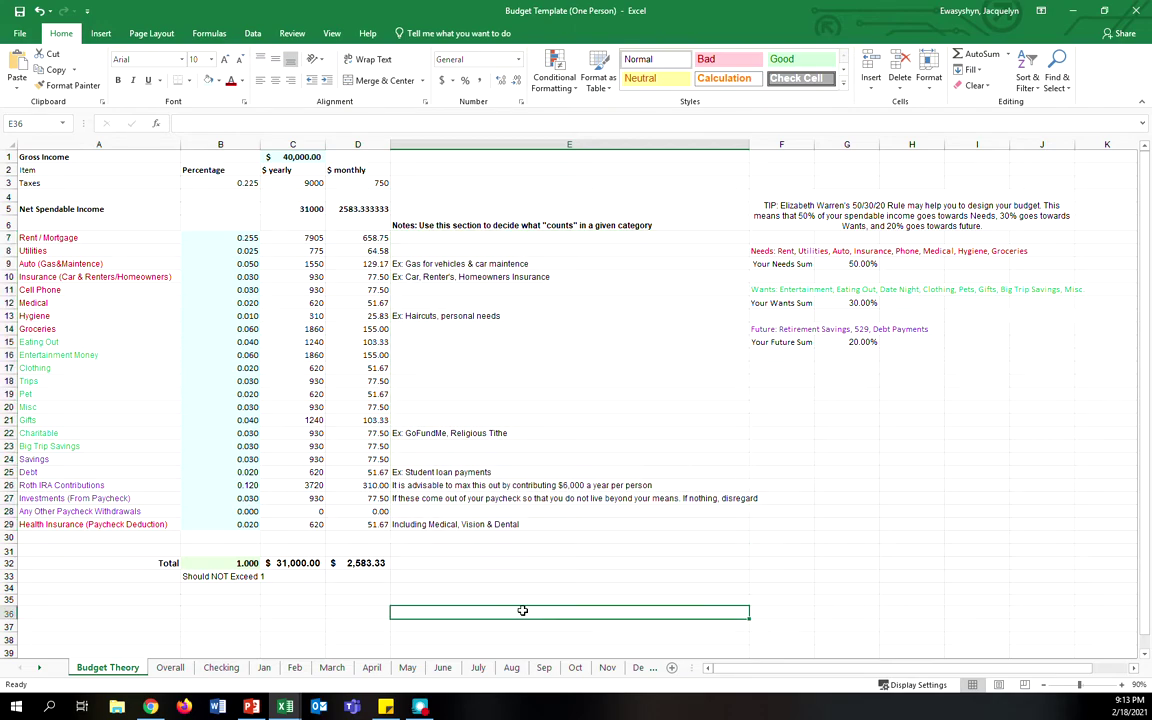
left_click_drag(437, 237, 452, 526)
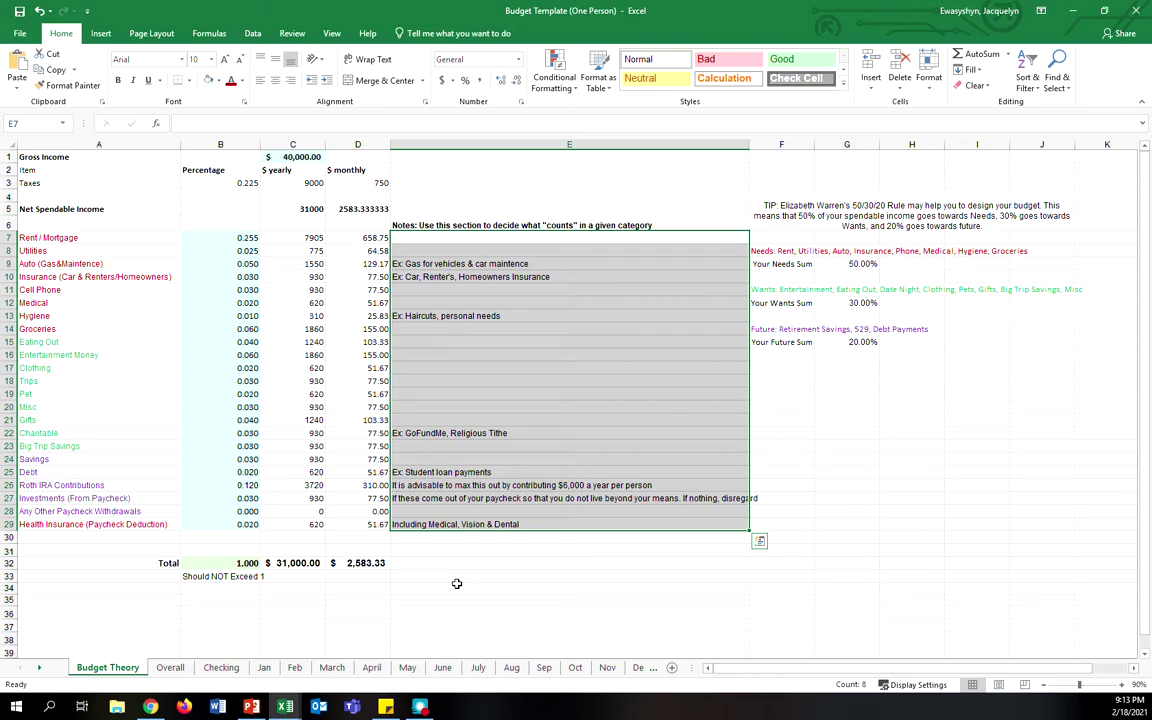
left_click(456, 585)
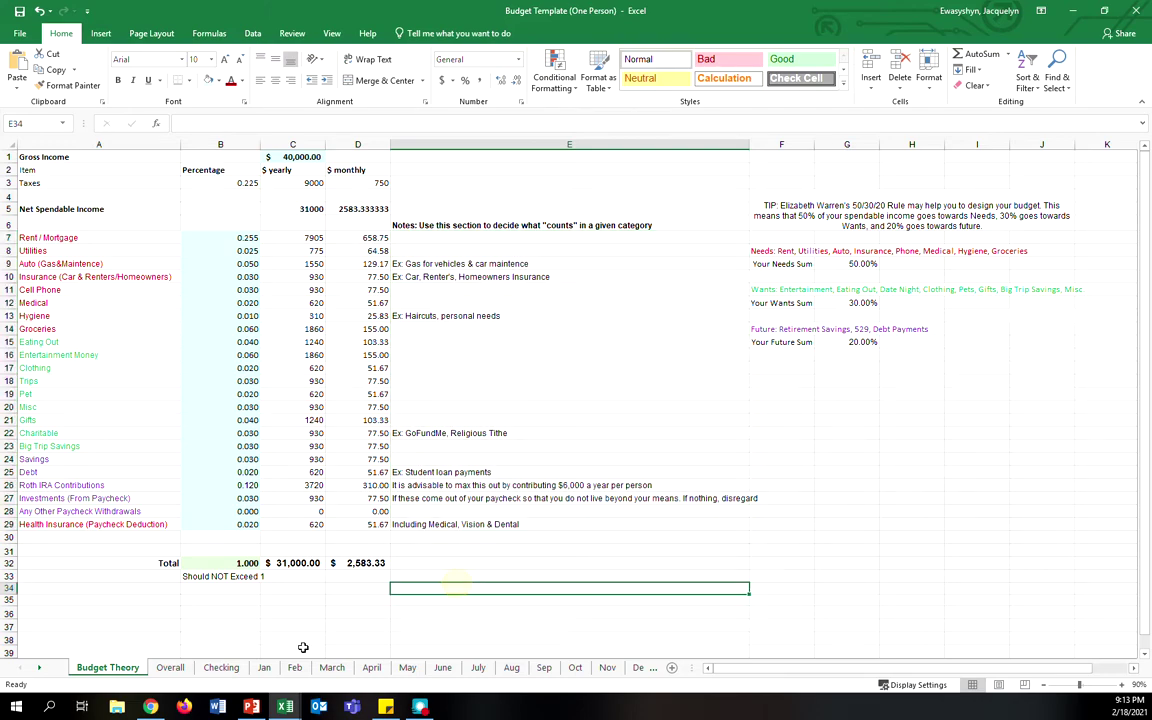
Compare the Overall sheet's monthly and annual budget columns with the monthly amounts on the Budget Theory sheet.
left_click(171, 668)
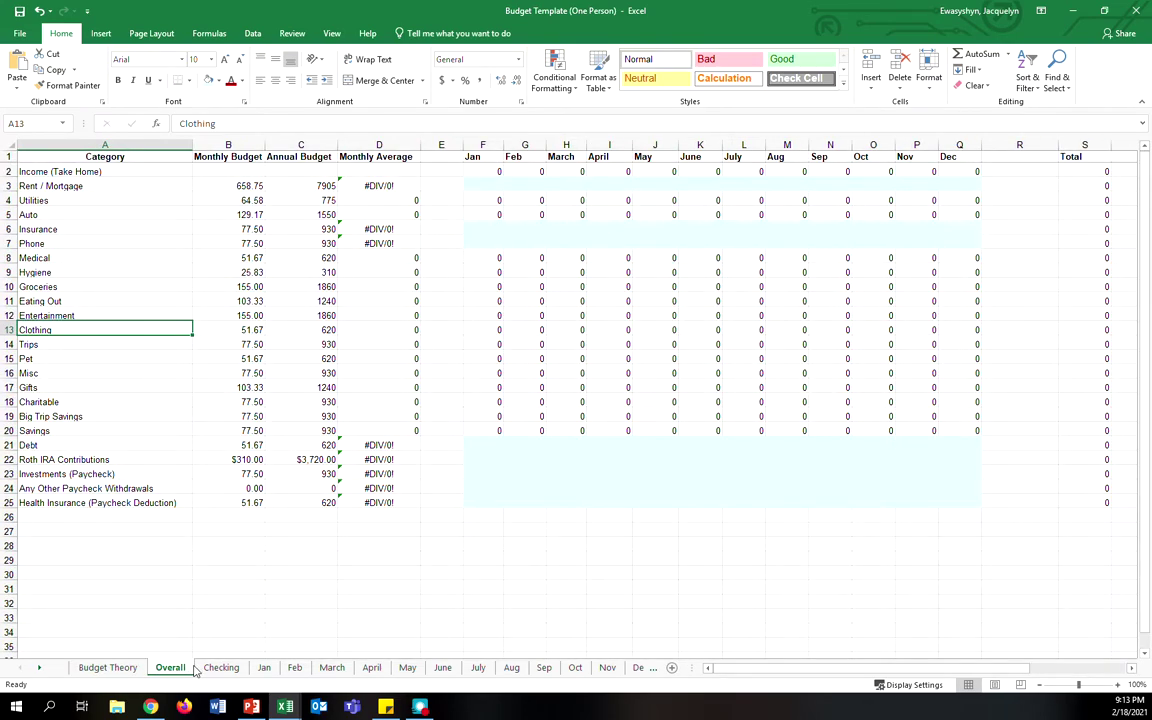
left_click_drag(238, 186, 229, 504)
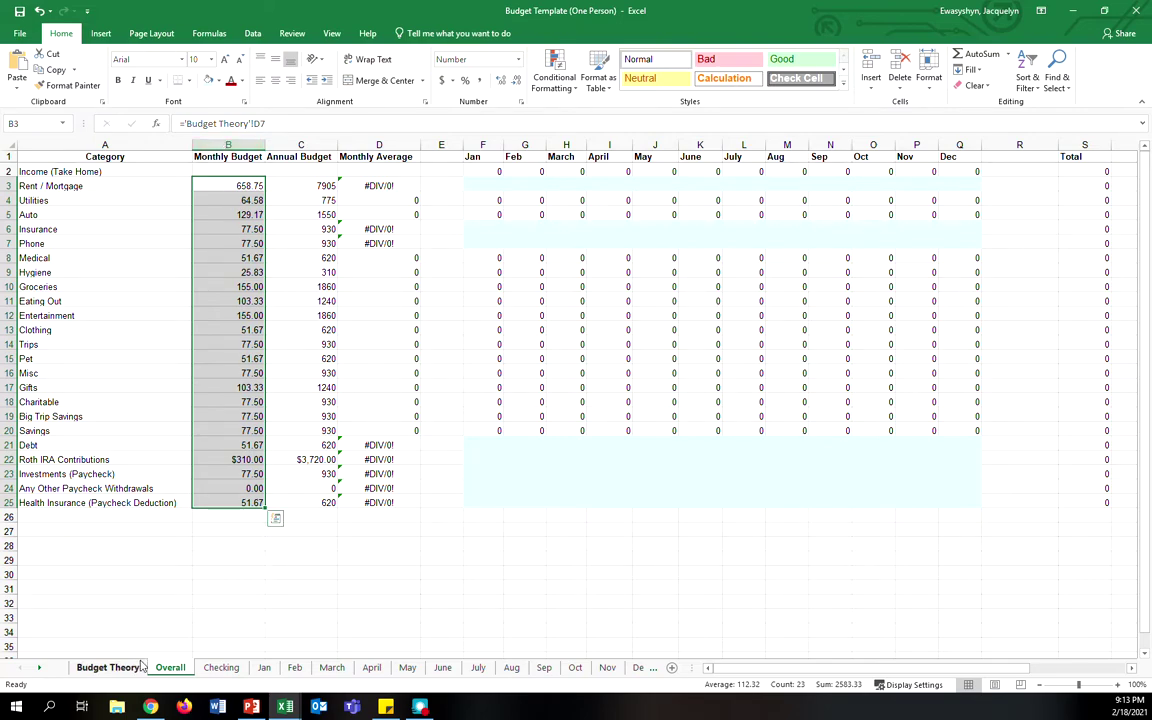
left_click(140, 667)
left_click_drag(335, 238, 361, 488)
left_click(170, 667)
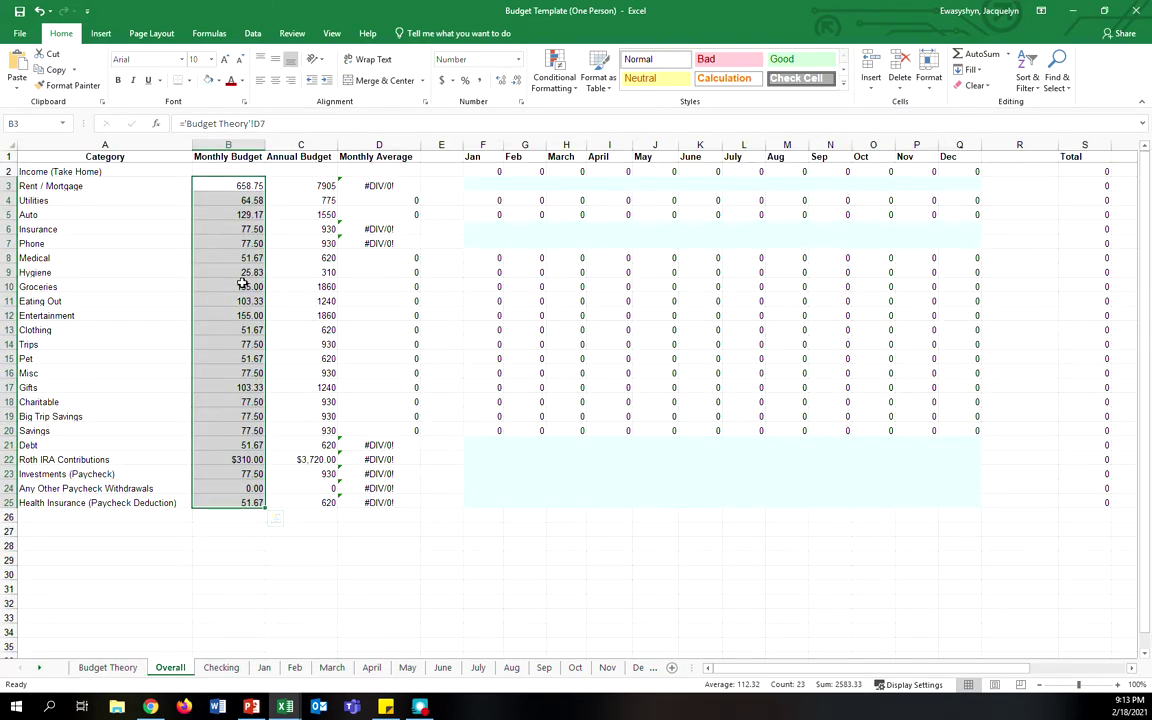
left_click_drag(303, 186, 317, 511)
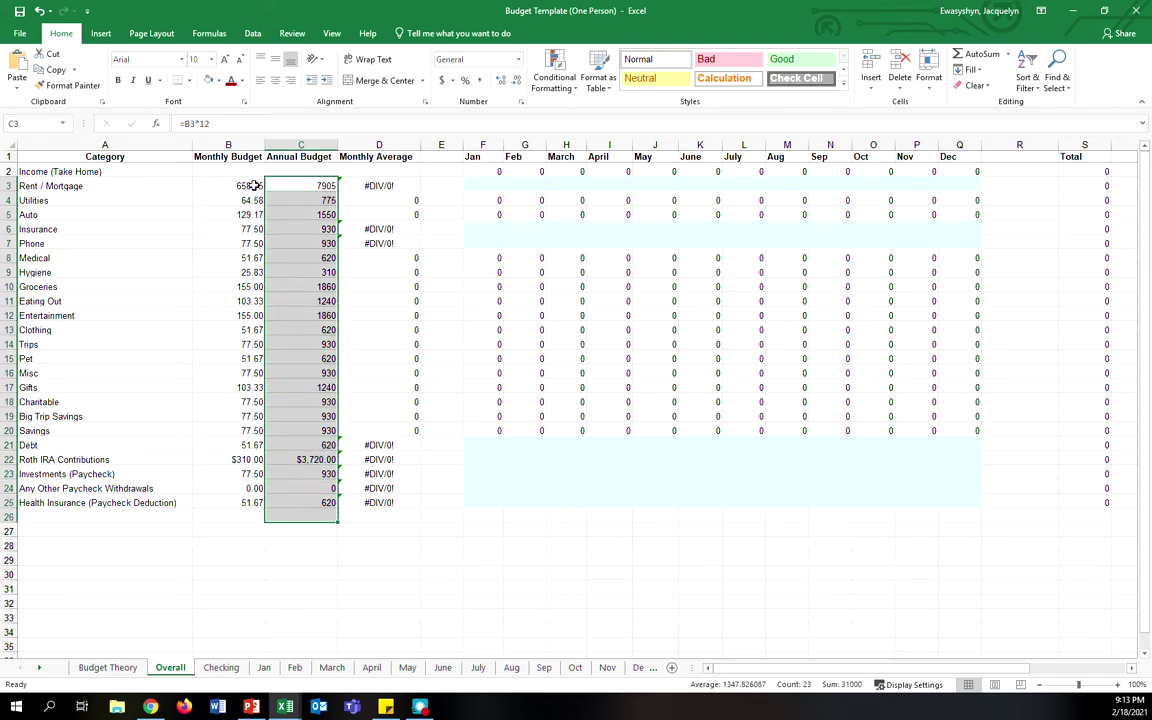
left_click(405, 587)
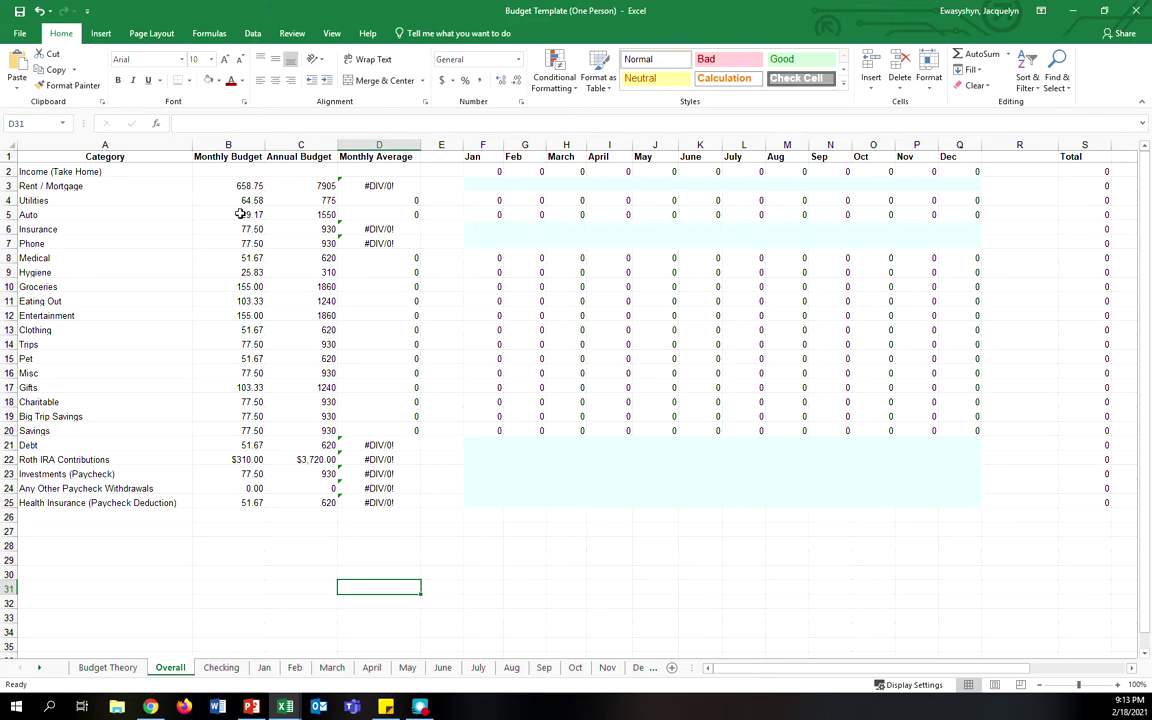
Examine the category table on the Overall sheet and the Rent / Mortgage row across all twelve months.
left_click_drag(105, 171, 946, 522)
left_click(743, 572)
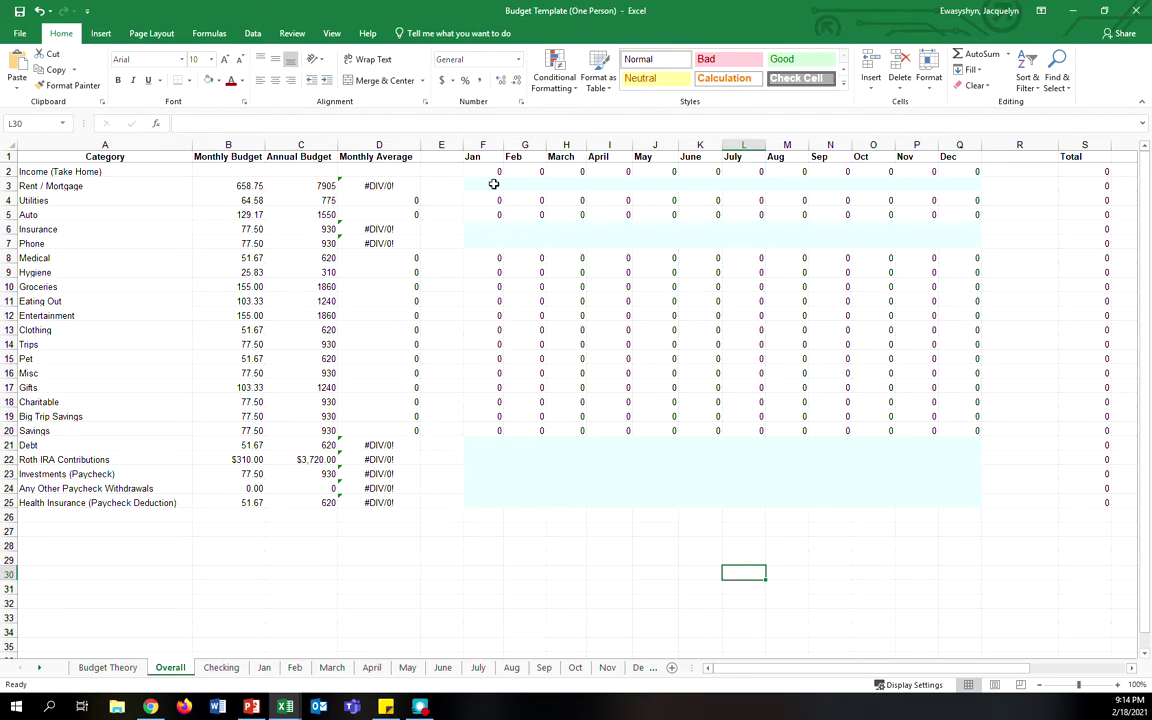
left_click_drag(492, 185, 954, 181)
left_click(1016, 212)
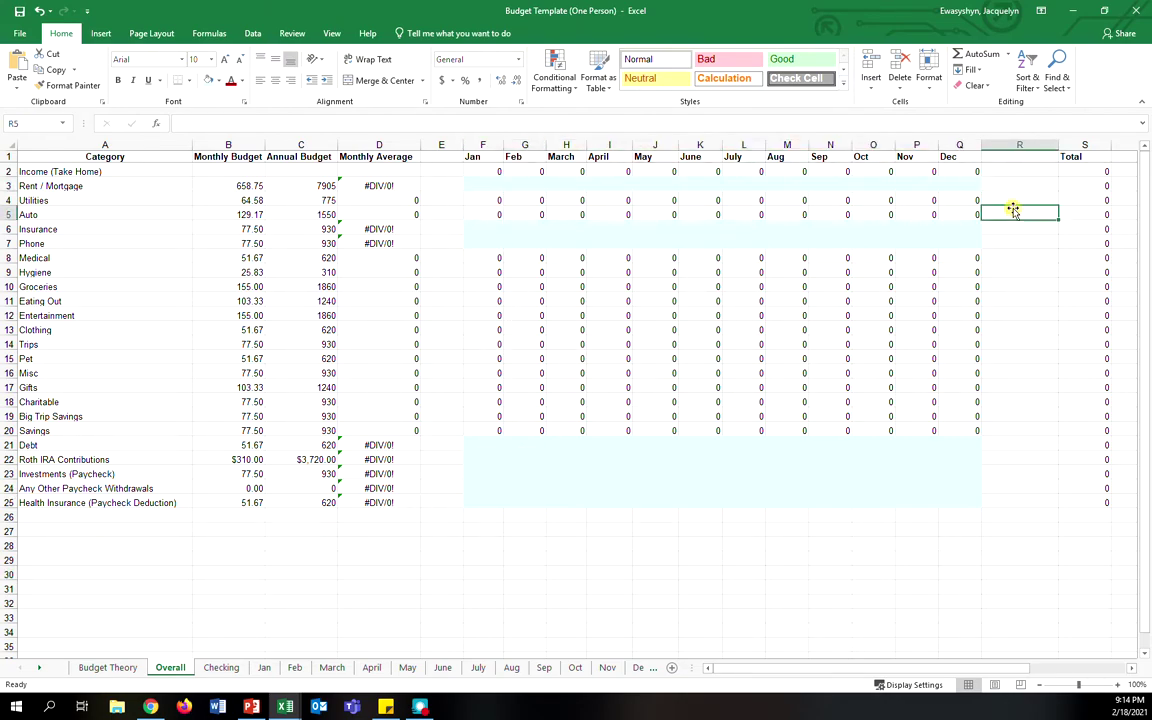
Enter 650 as the Rent / Mortgage amount for Jan, Feb, March and April on the Overall sheet.
left_click(494, 189)
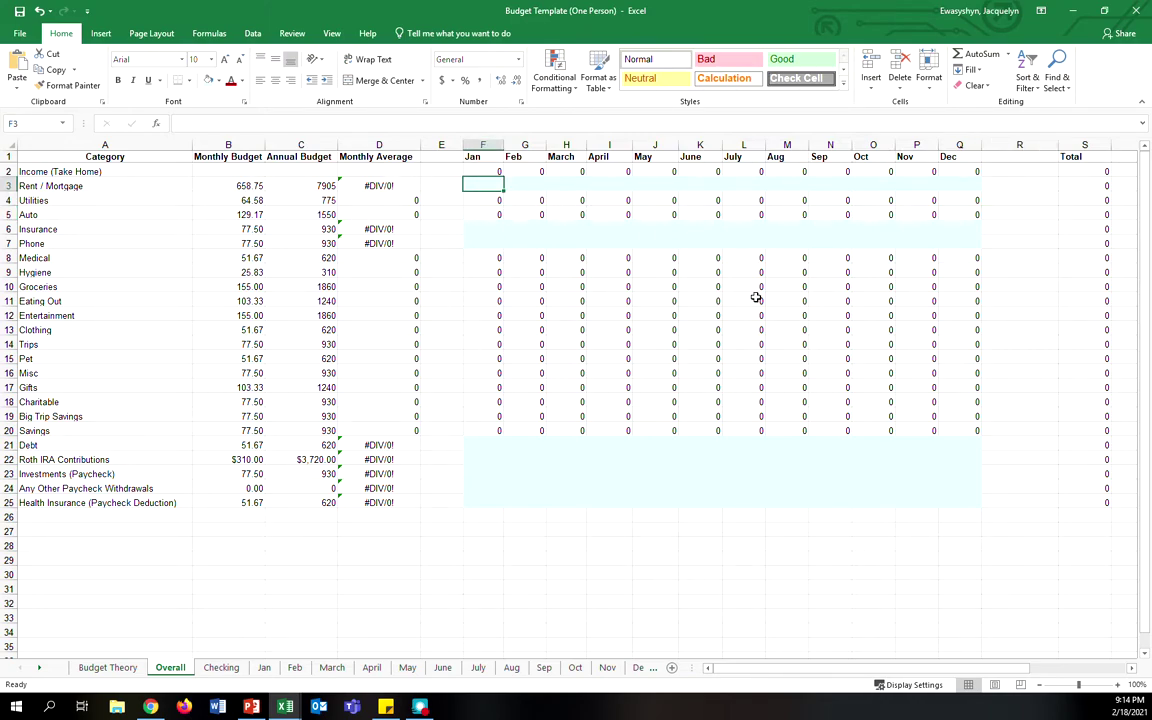
type("650")
key("Tab")
type("650")
key("Tab")
type("650")
key("Tab")
type("0")
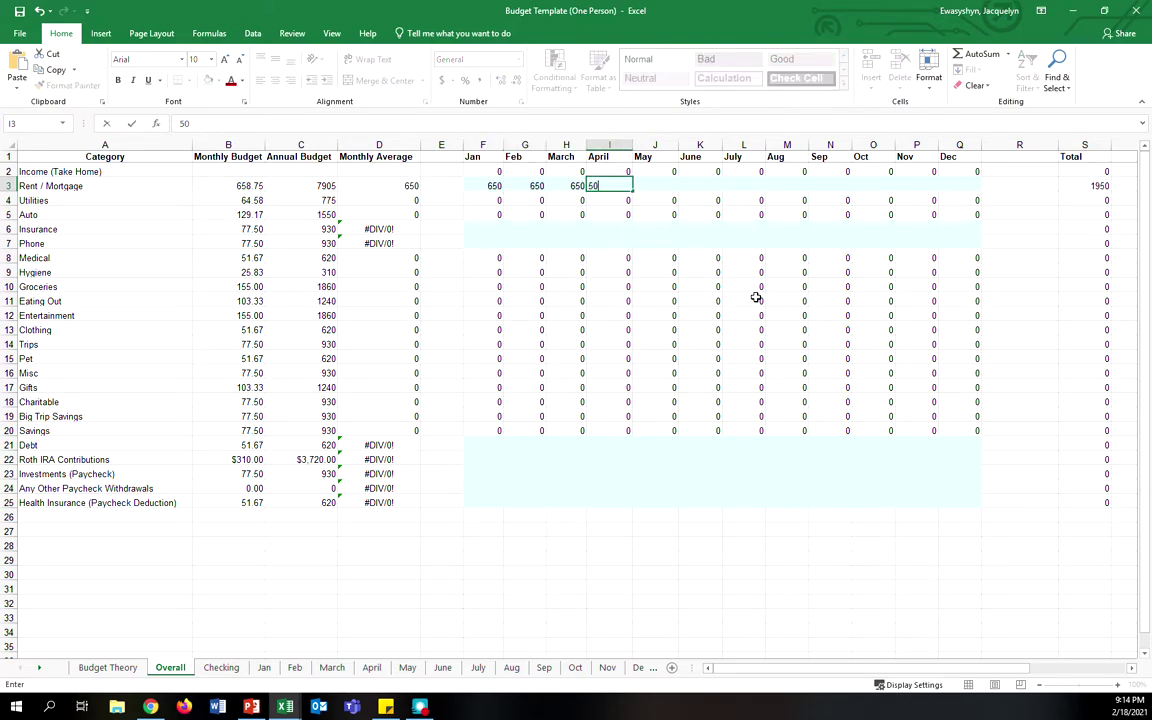
type("65650")
key("Tab")
key("Left")
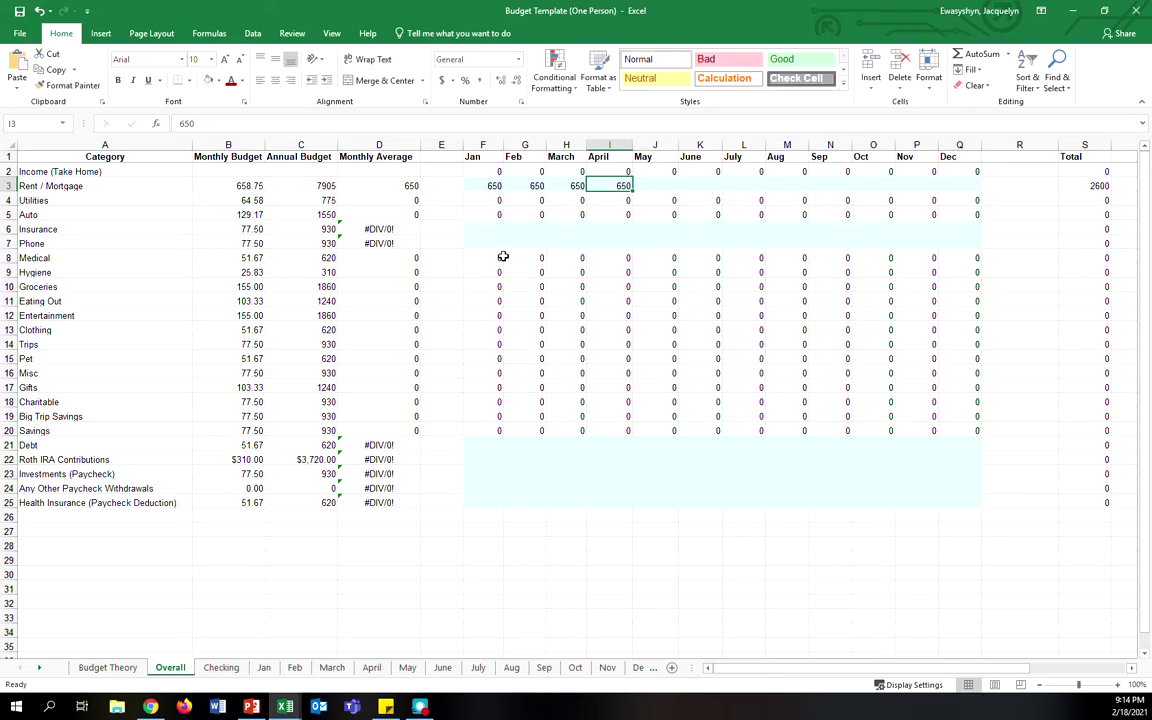
Clear the Jan to April Rent / Mortgage entries on the Overall sheet.
left_click_drag(485, 186, 615, 186)
key("Delete")
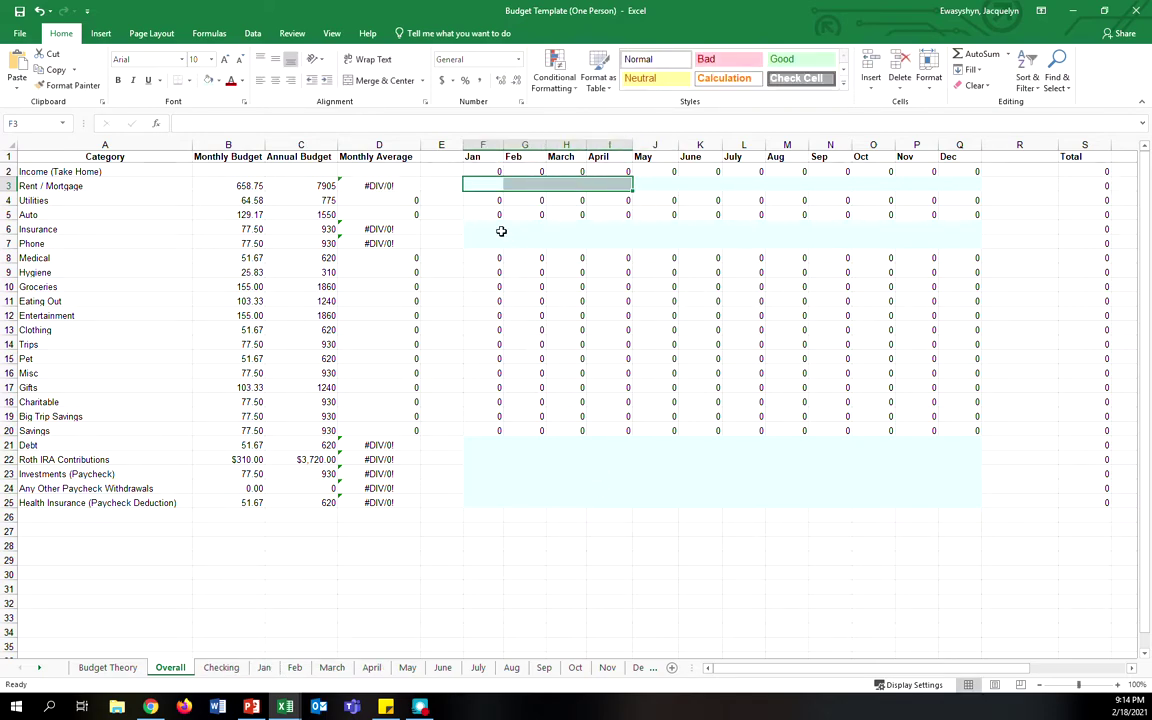
left_click(493, 243)
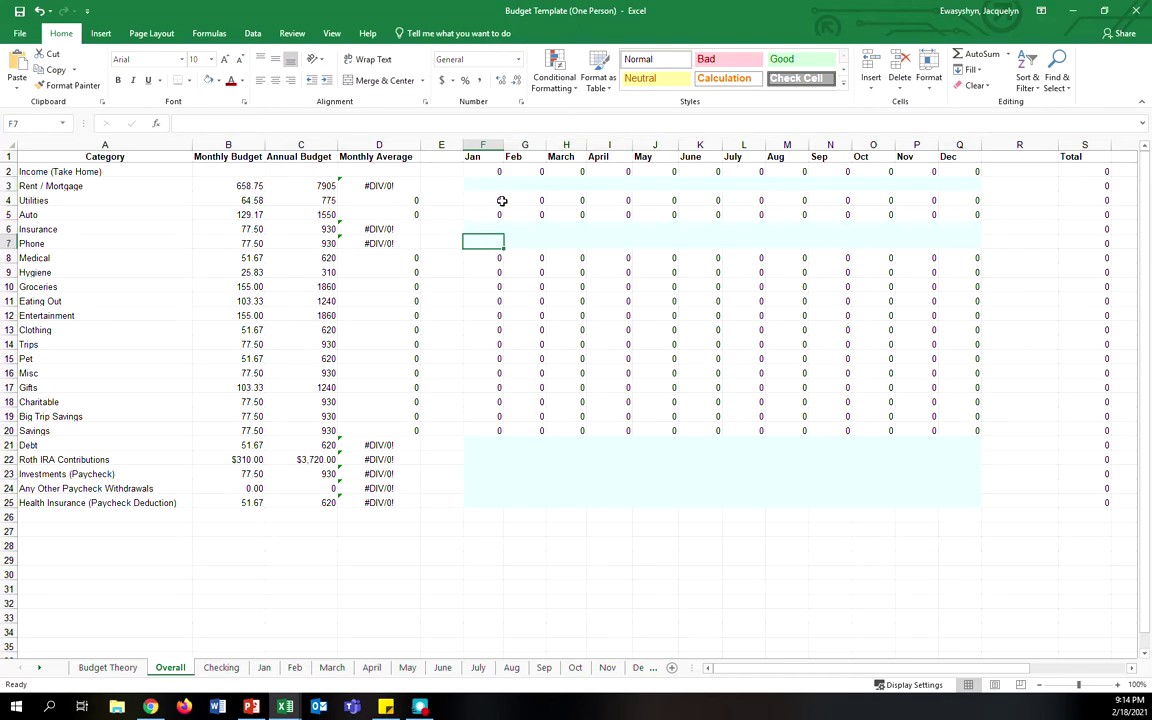
Examine the shaded manual-entry rows from Debt to Investments (Paycheck) across the months on the Overall sheet.
left_click(481, 444)
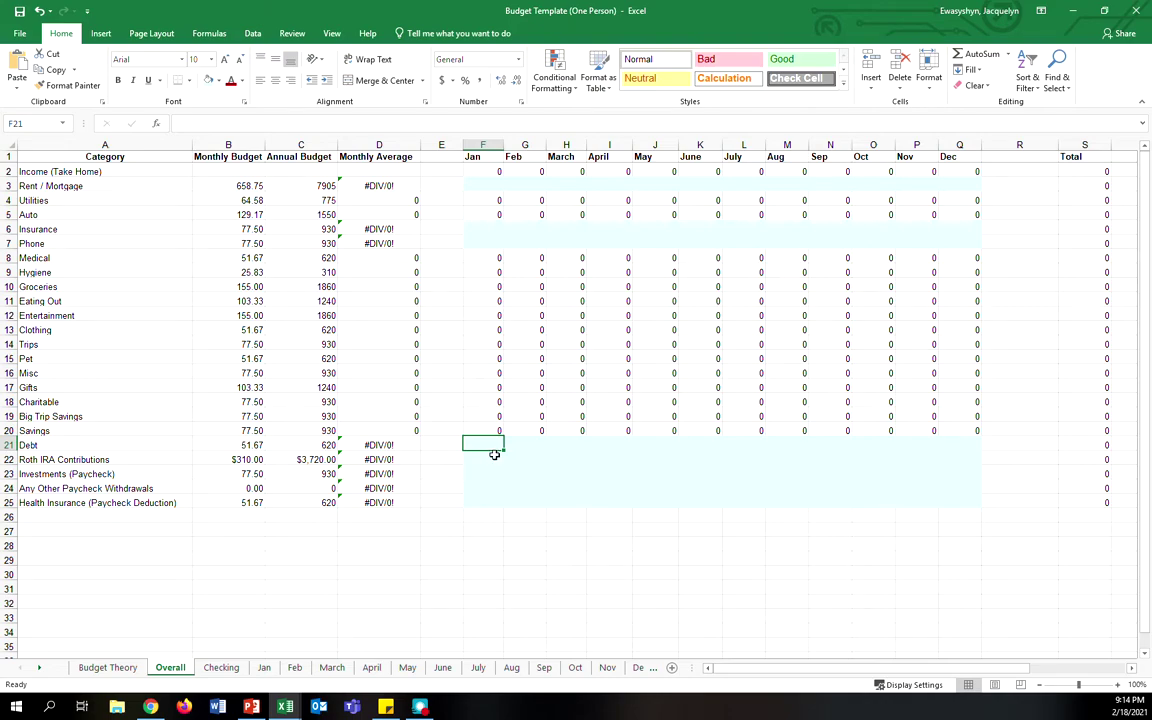
left_click_drag(489, 442, 716, 467)
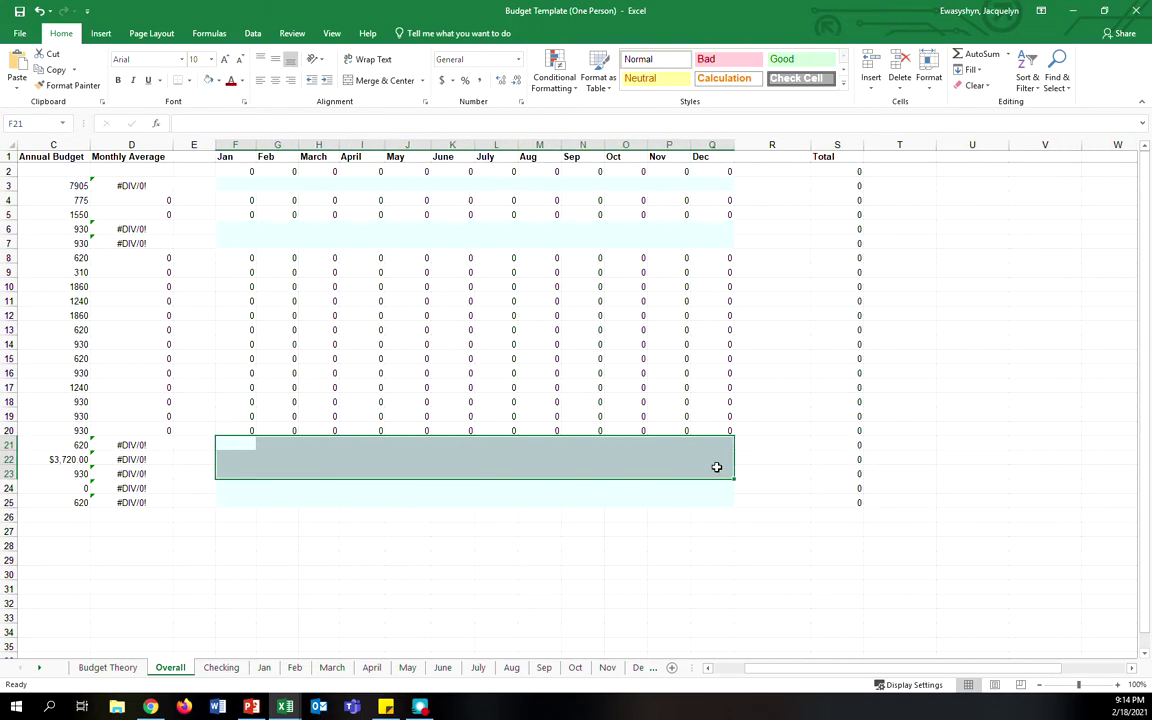
left_click_drag(802, 669, 745, 669)
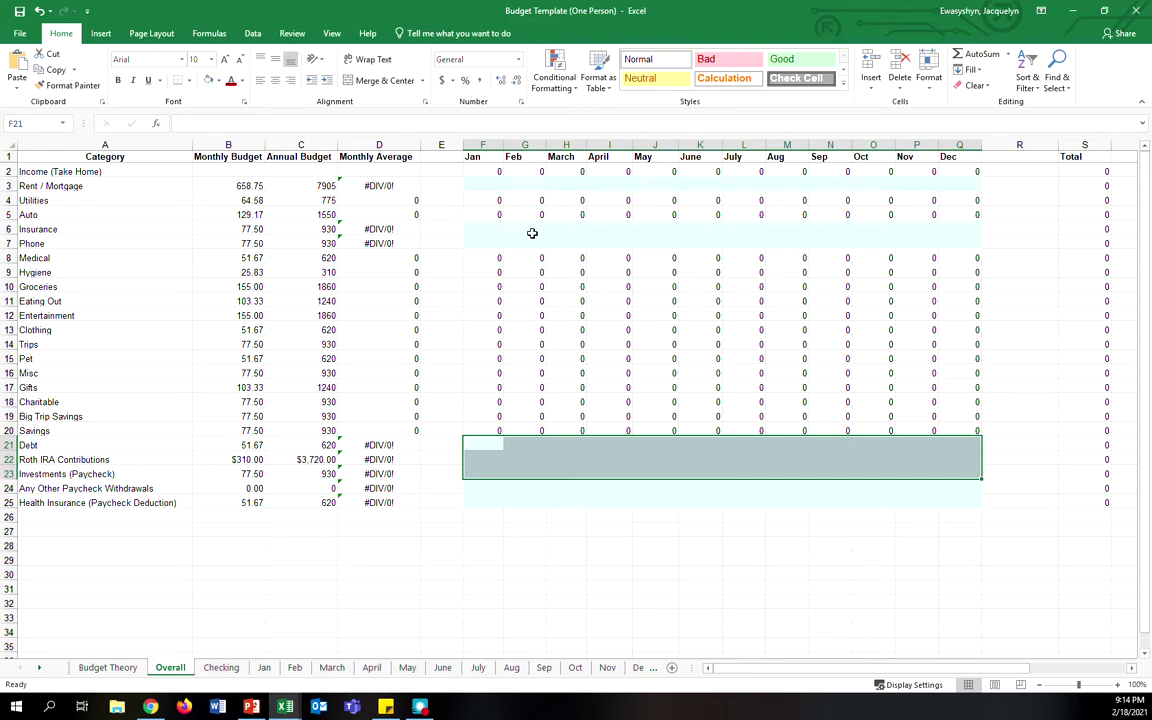
left_click(490, 446)
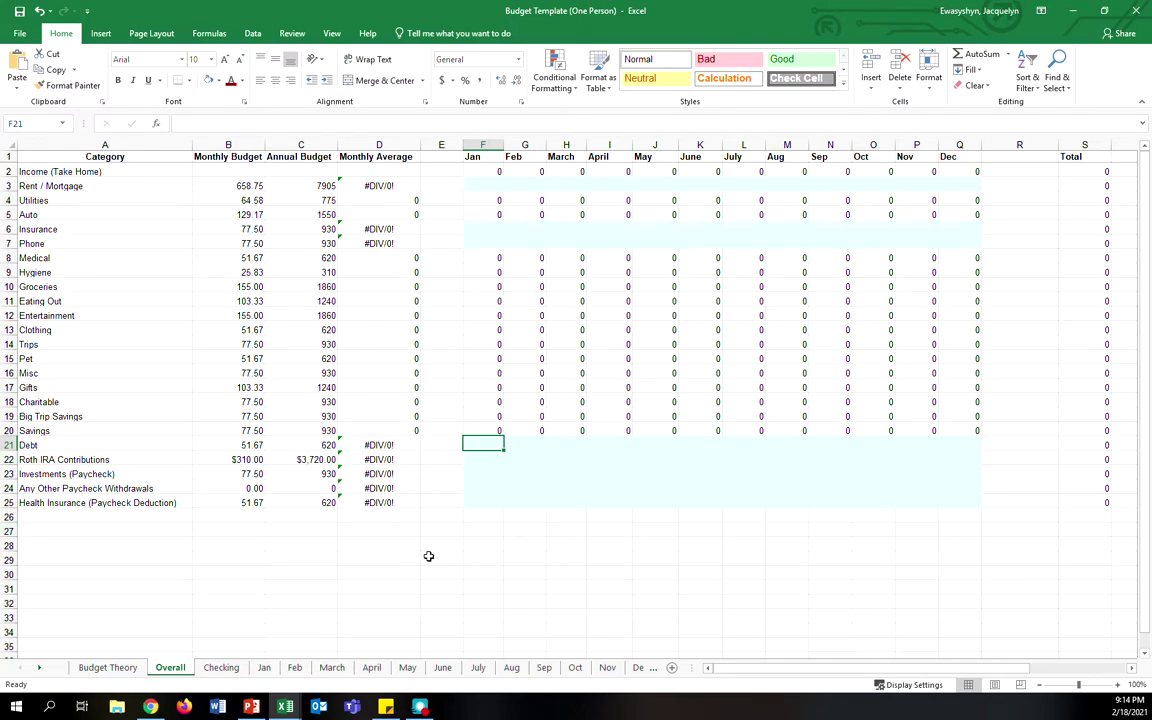
left_click(121, 475)
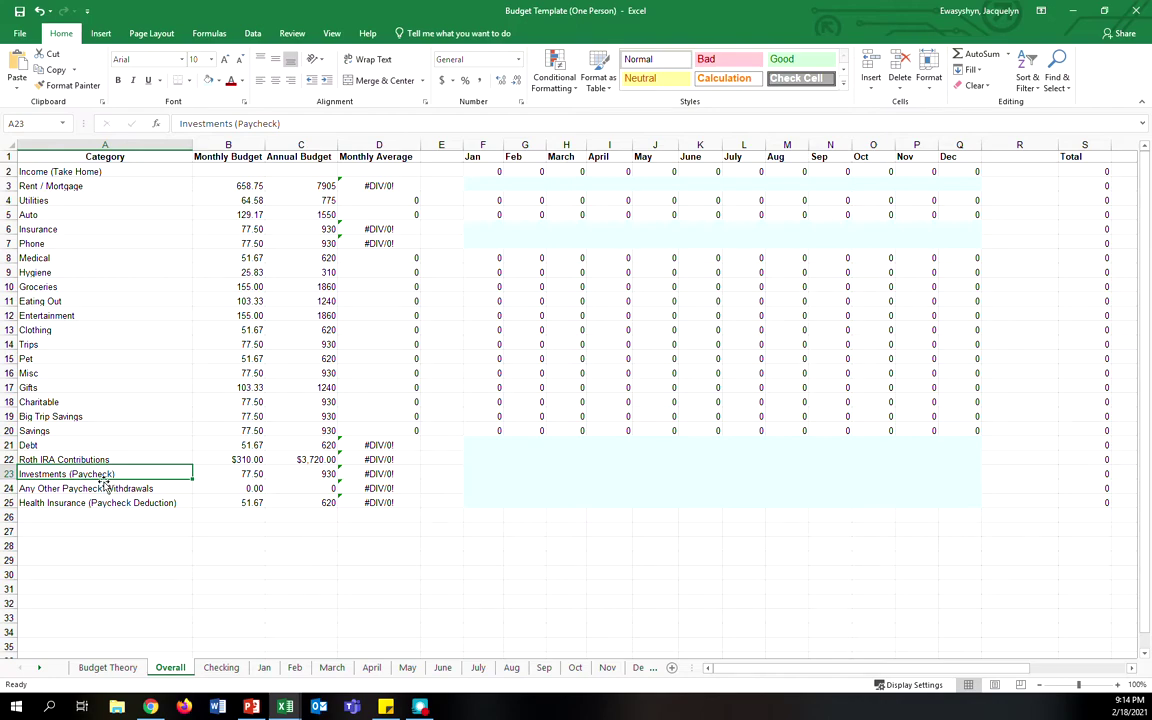
Try an Investments (From Paycheck) percentage of 0 on the Budget Theory sheet and undo it.
left_click(102, 667)
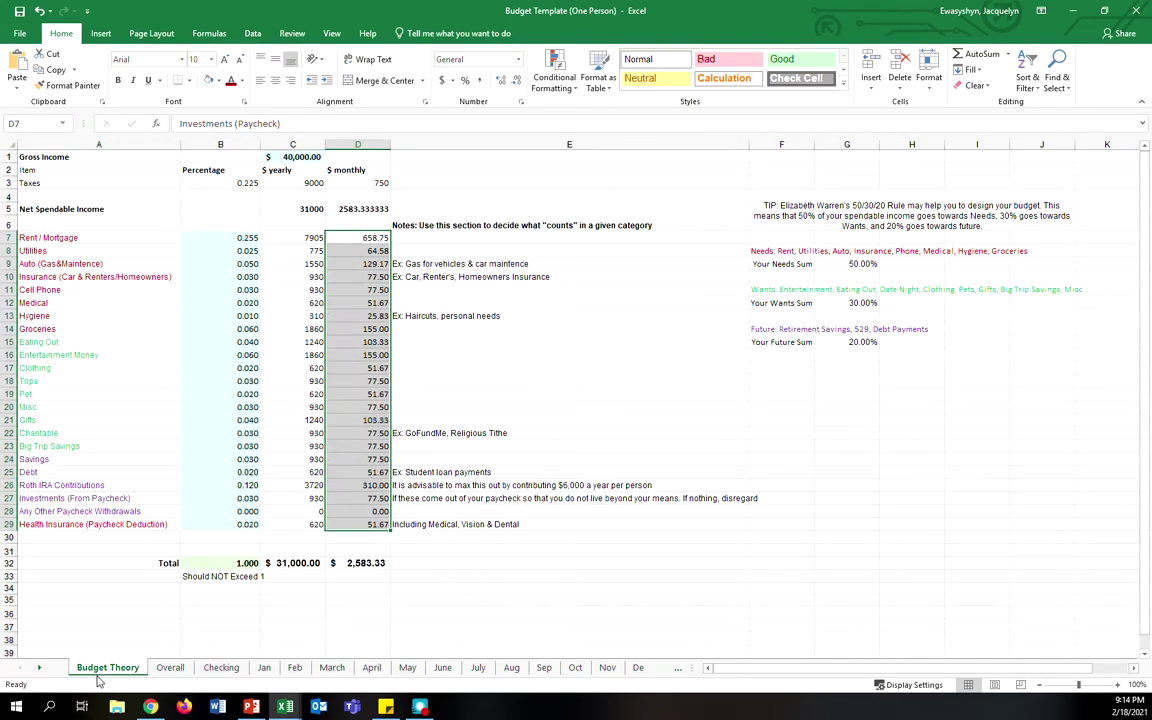
left_click(210, 499)
type("0")
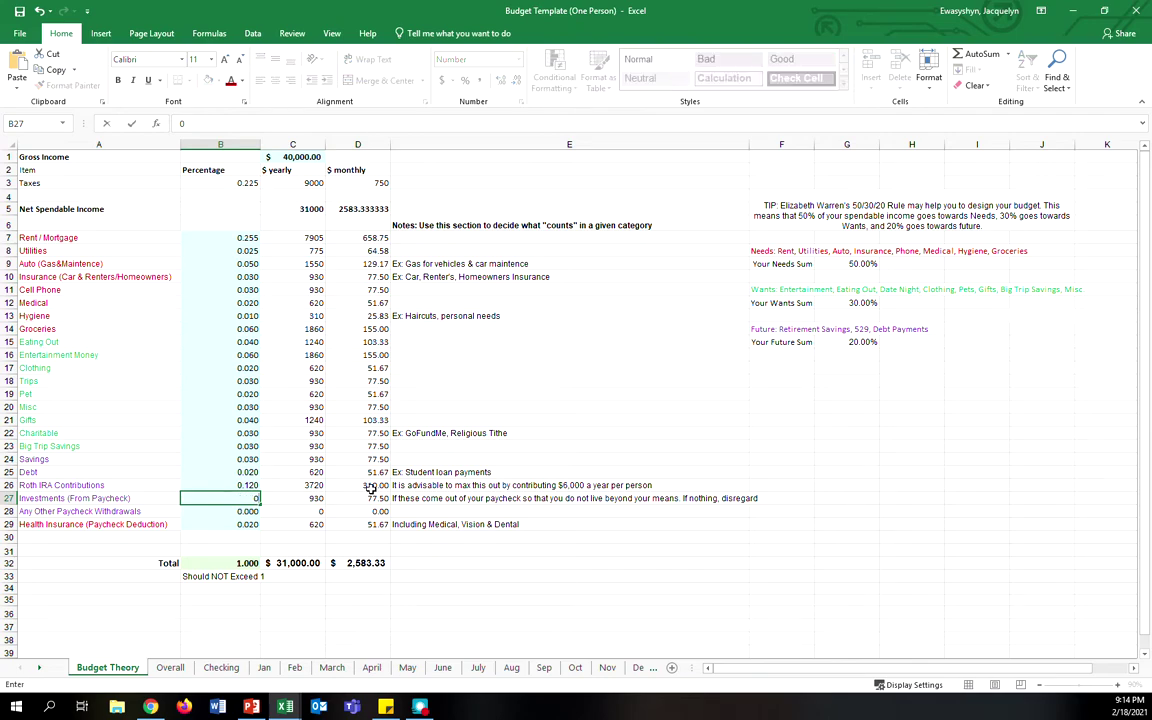
key("Return")
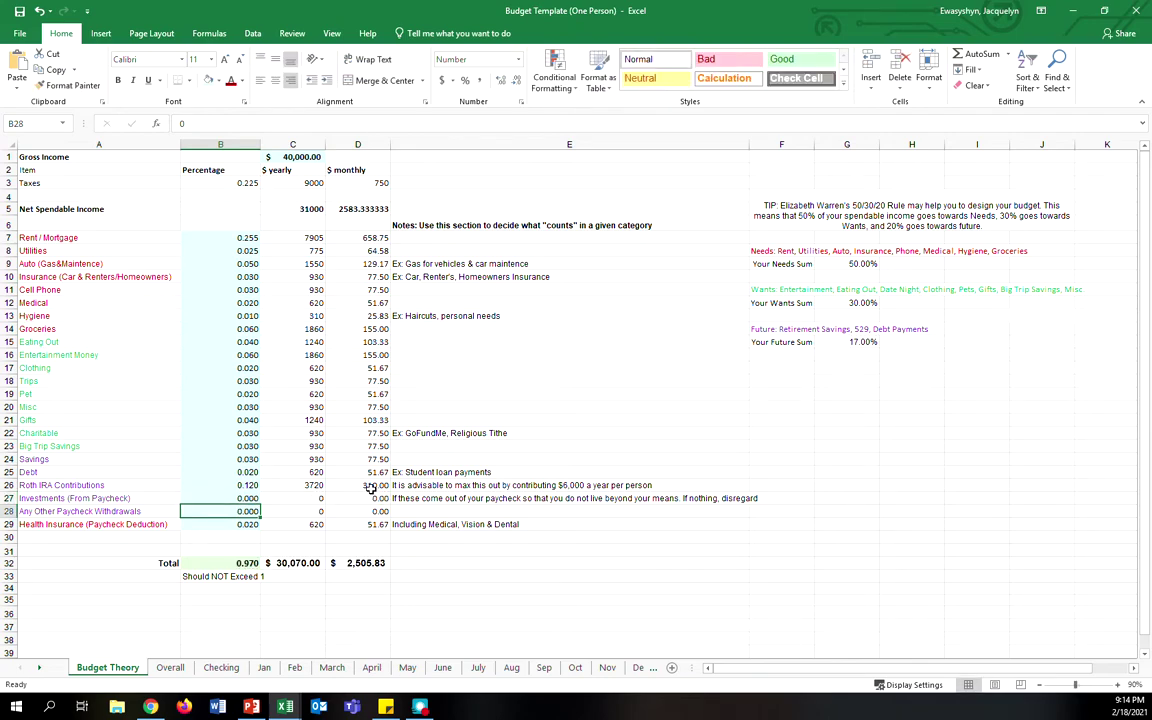
left_click(38, 10)
Review the Roth IRA Contributions percentage and note on Budget Theory, and return to the Overall sheet.
left_click(90, 485)
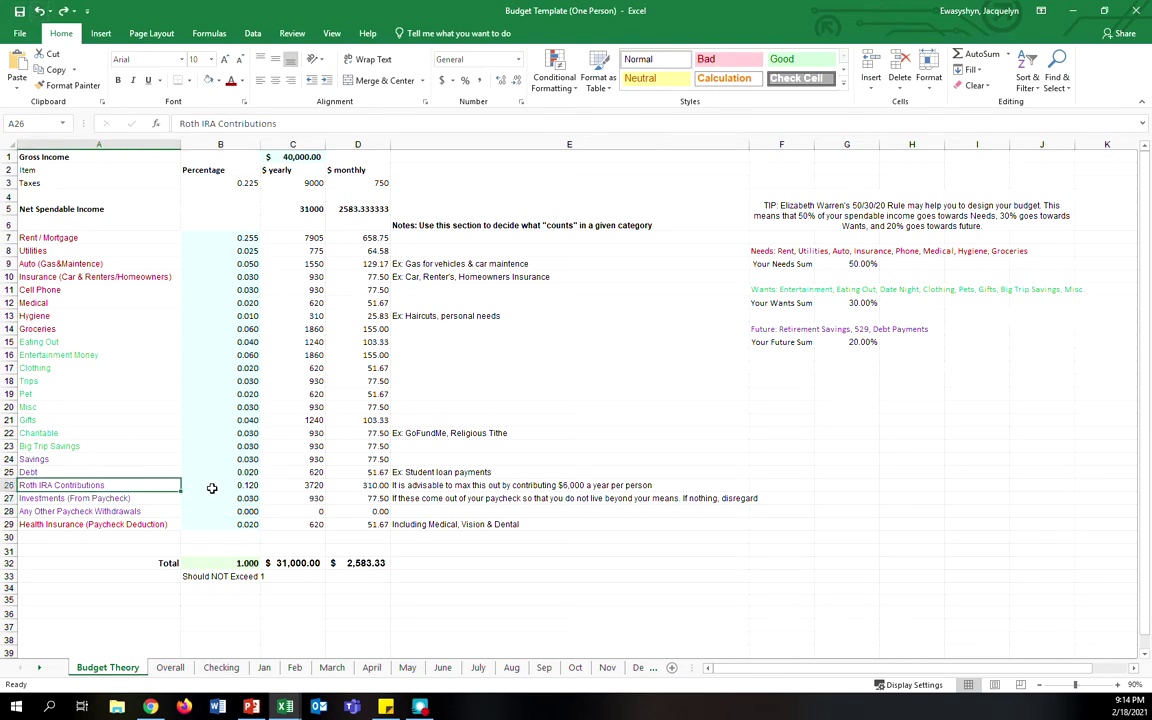
left_click(214, 489)
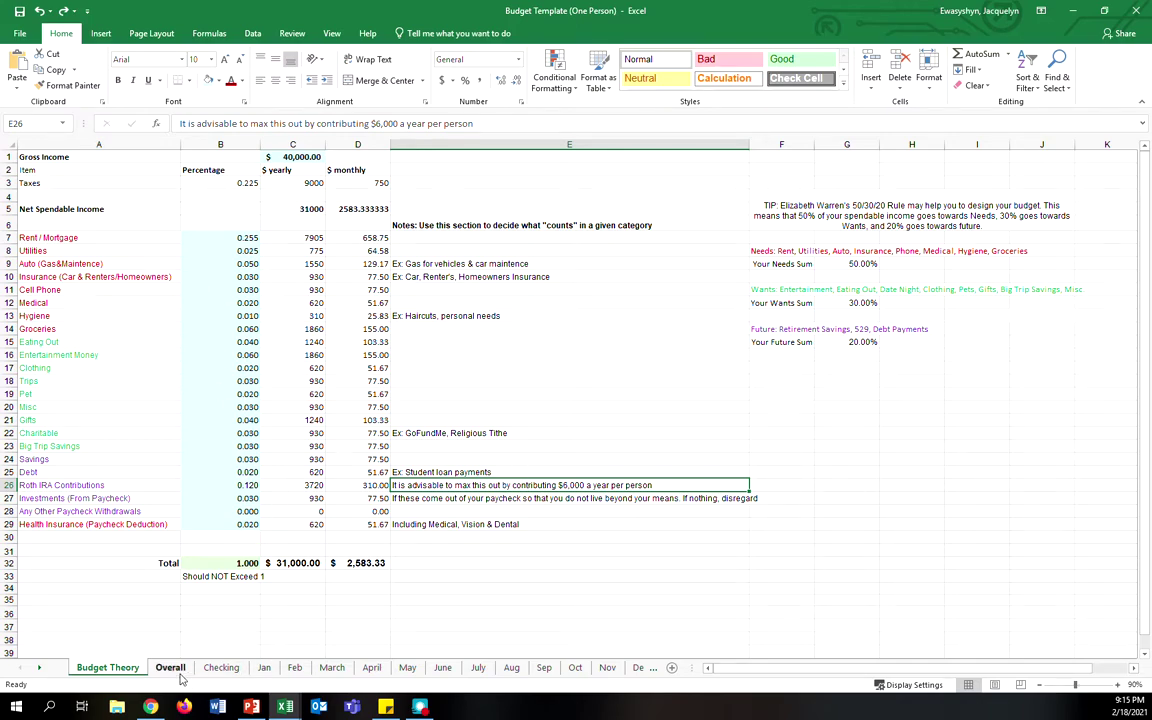
left_click(172, 668)
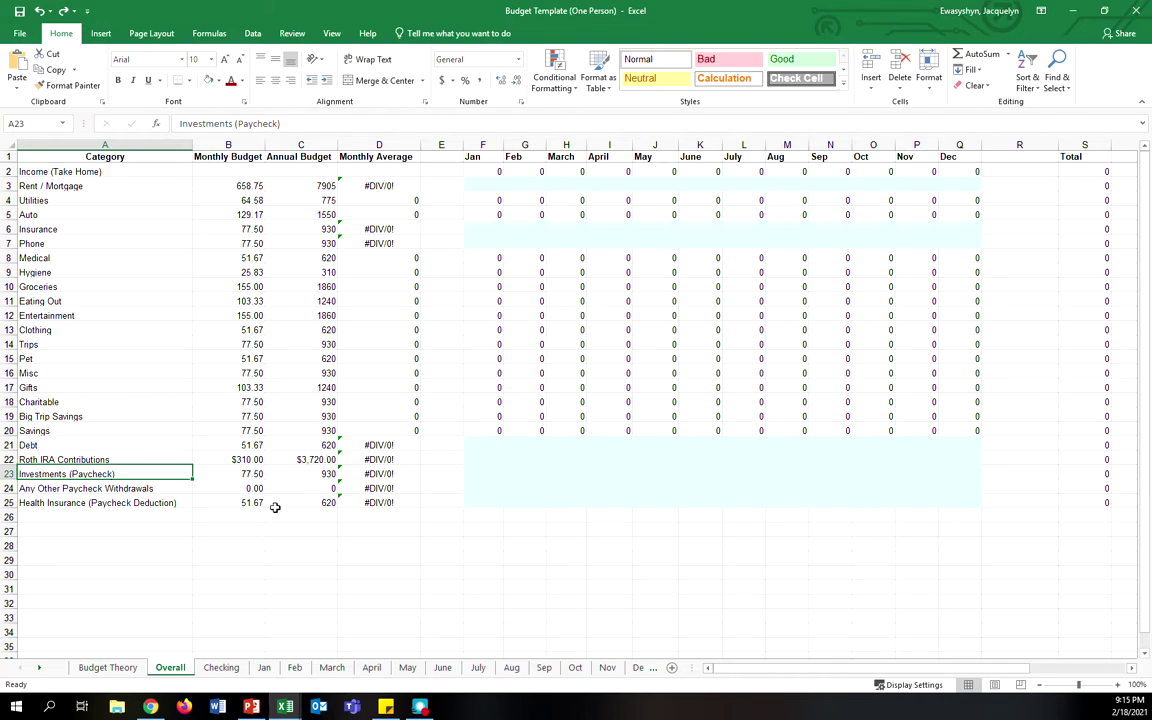
left_click(107, 667)
left_click(168, 668)
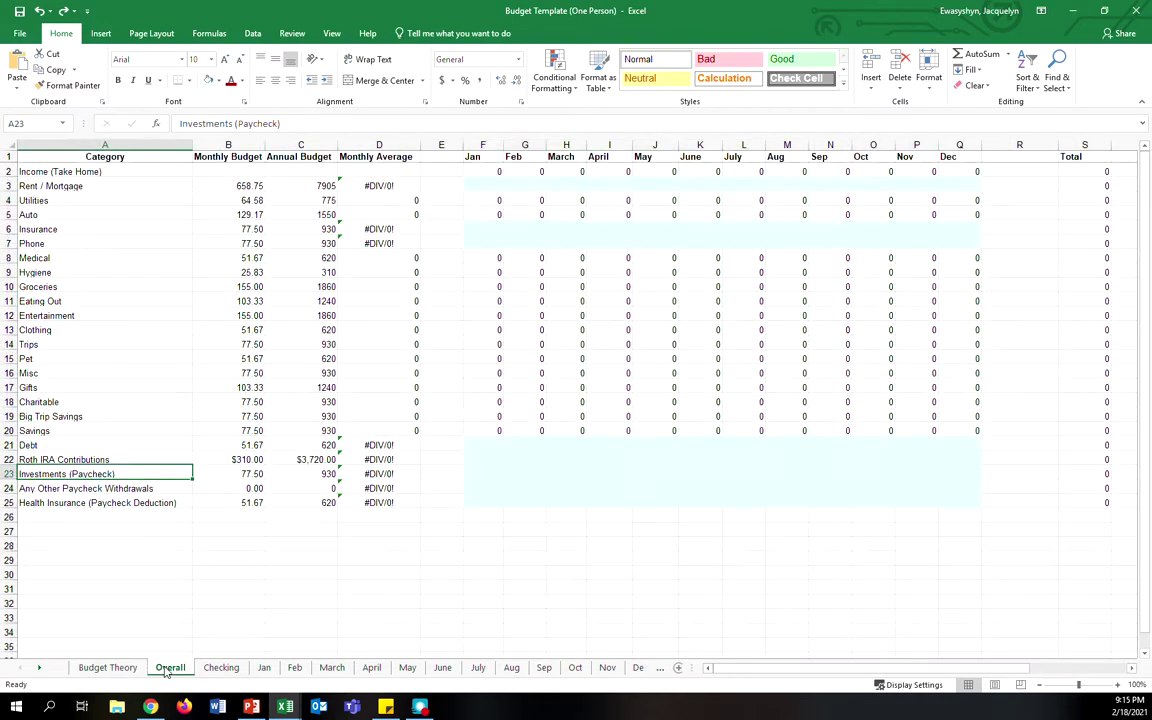